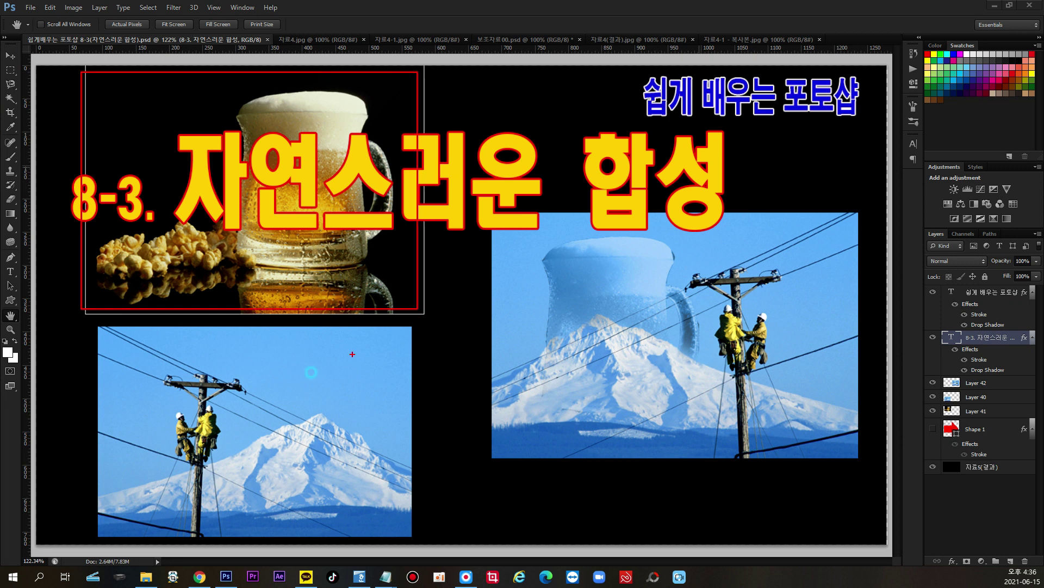
pyautogui.moveTo(98, 327)
pyautogui.mouseDown()
pyautogui.moveTo(129, 417)
pyautogui.moveTo(411, 534)
pyautogui.mouseUp()
pyautogui.moveTo(491, 213)
pyautogui.mouseDown()
pyautogui.moveTo(615, 310)
pyautogui.moveTo(861, 459)
pyautogui.mouseUp()
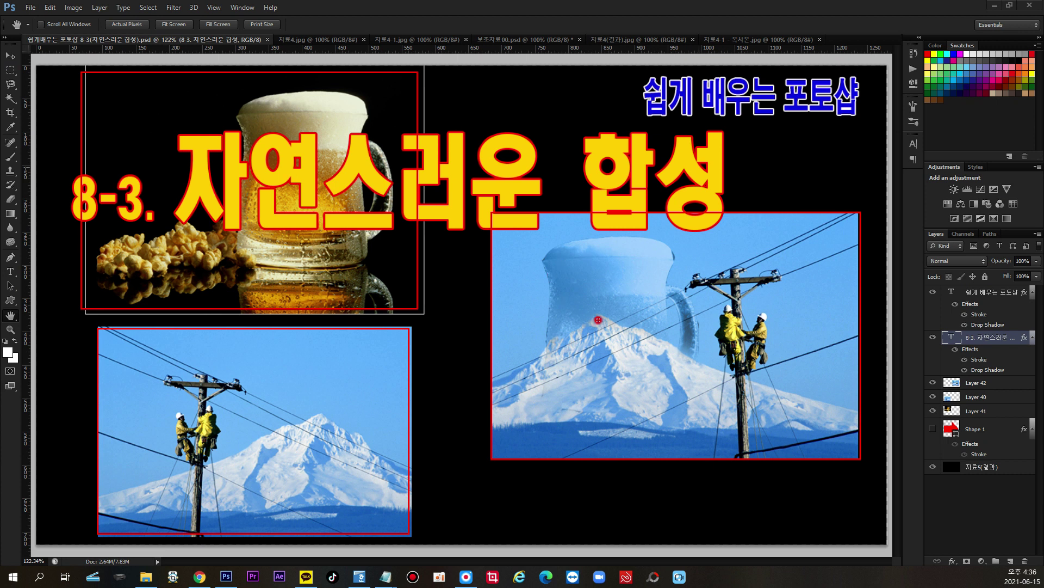
pyautogui.press('Escape')
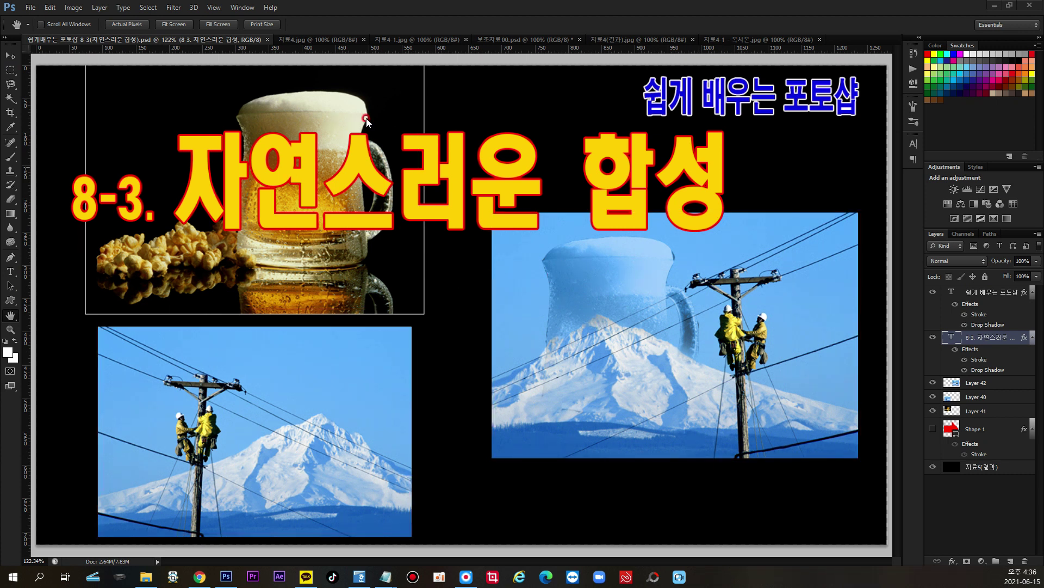
# Step: Compare the utility pole's position in 자료4.jpg with its position in the finished composite 자료4(결과).jpg
pyautogui.click(308, 41)
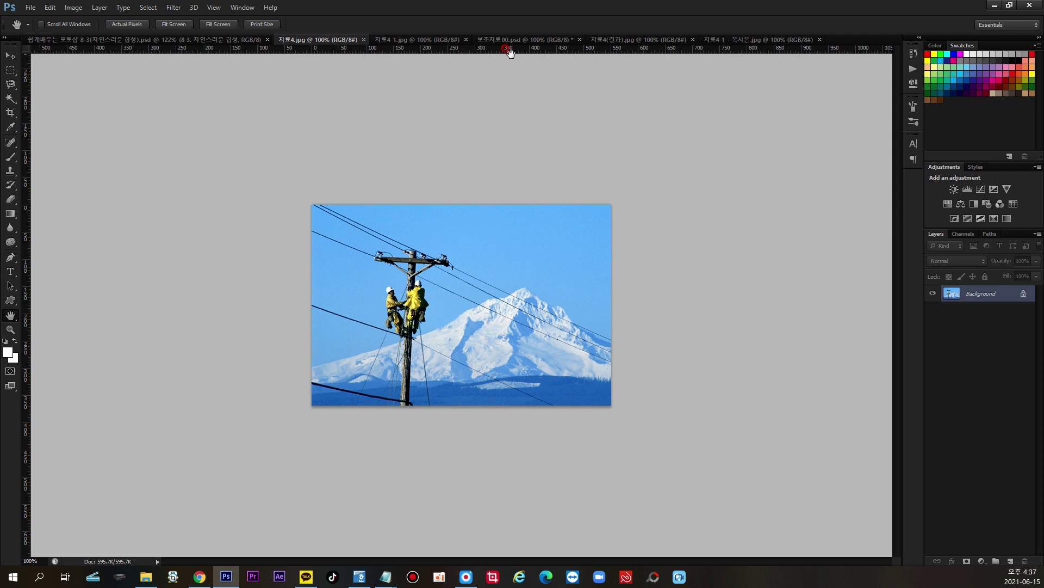
pyautogui.click(626, 40)
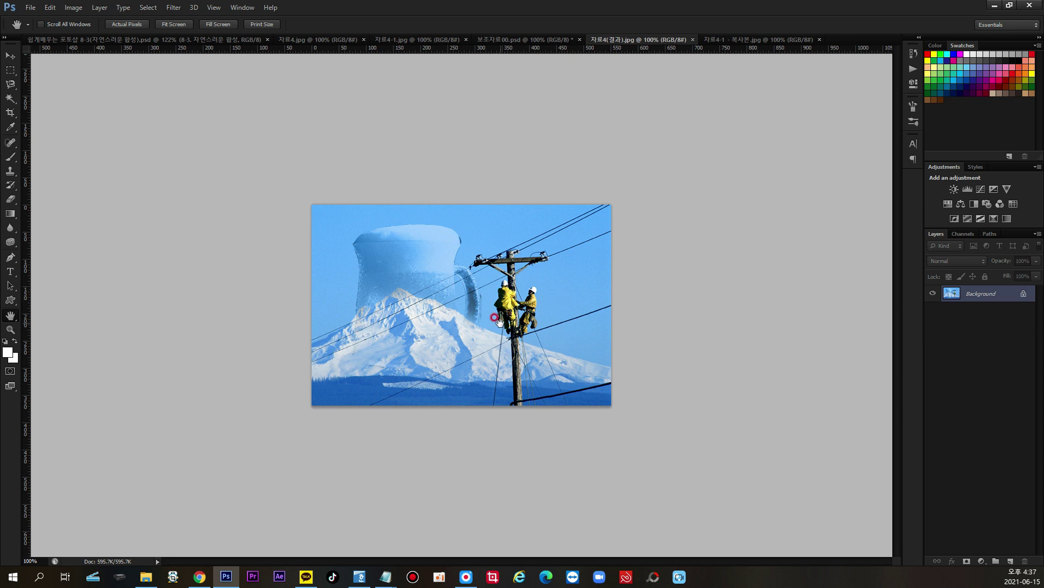
pyautogui.click(343, 40)
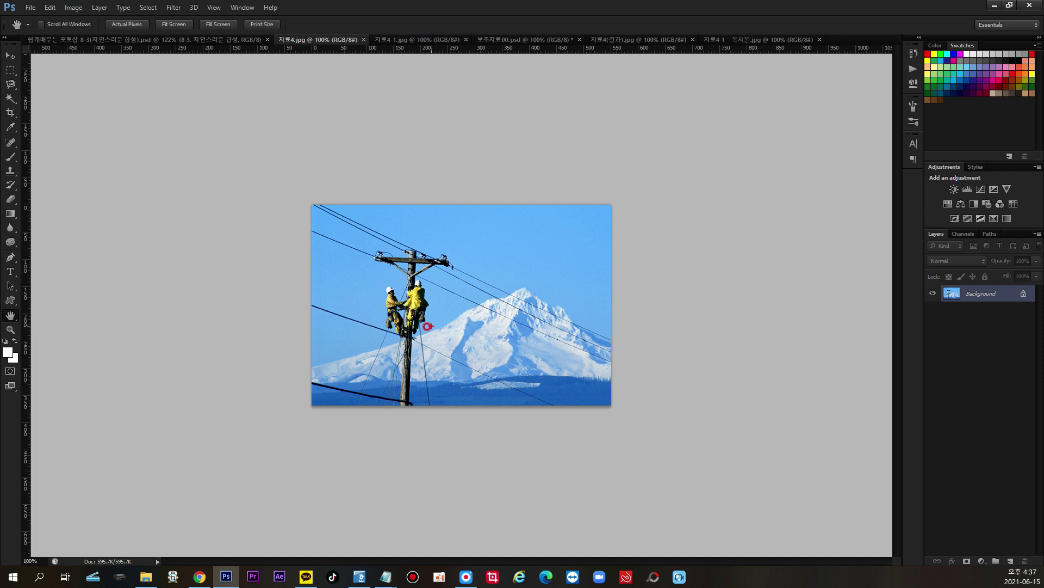
pyautogui.moveTo(354, 228)
pyautogui.mouseDown()
pyautogui.moveTo(419, 374)
pyautogui.moveTo(462, 399)
pyautogui.mouseUp()
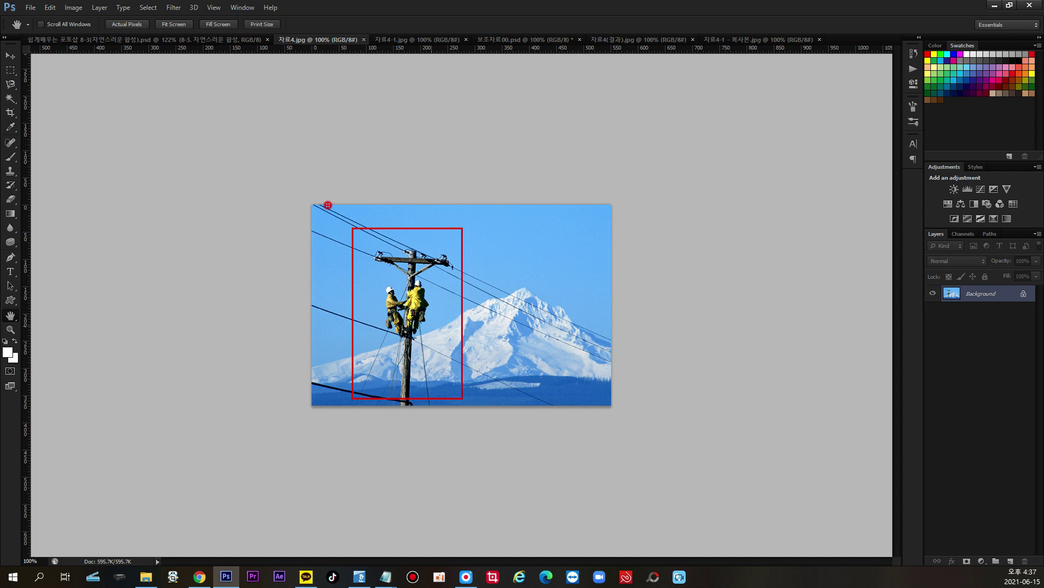
pyautogui.moveTo(311, 204)
pyautogui.mouseDown()
pyautogui.moveTo(525, 361)
pyautogui.moveTo(619, 407)
pyautogui.mouseUp()
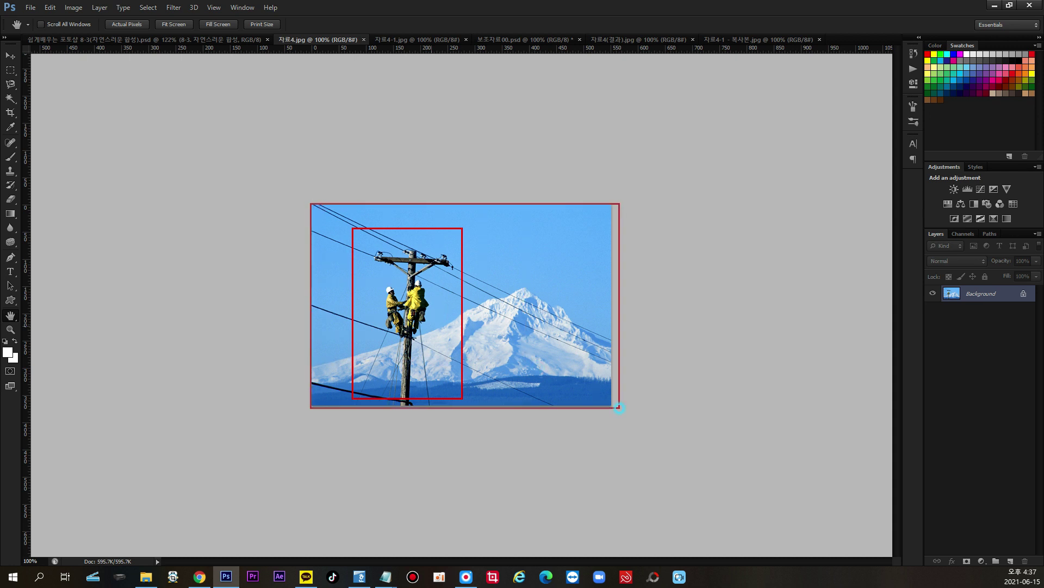
pyautogui.moveTo(388, 336)
pyautogui.mouseDown()
pyautogui.moveTo(428, 277)
pyautogui.moveTo(372, 358)
pyautogui.moveTo(422, 292)
pyautogui.mouseUp()
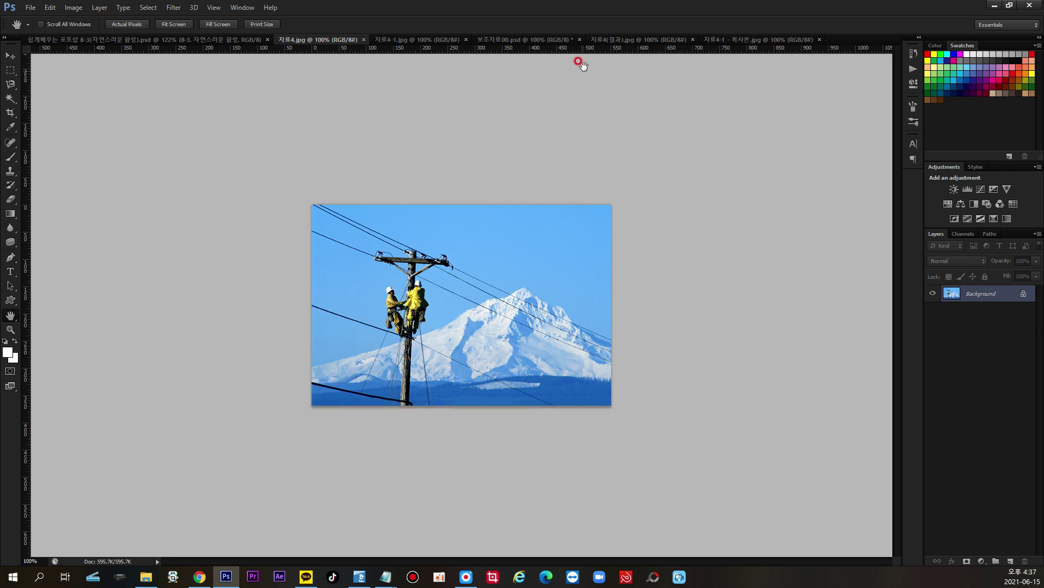
pyautogui.click(599, 42)
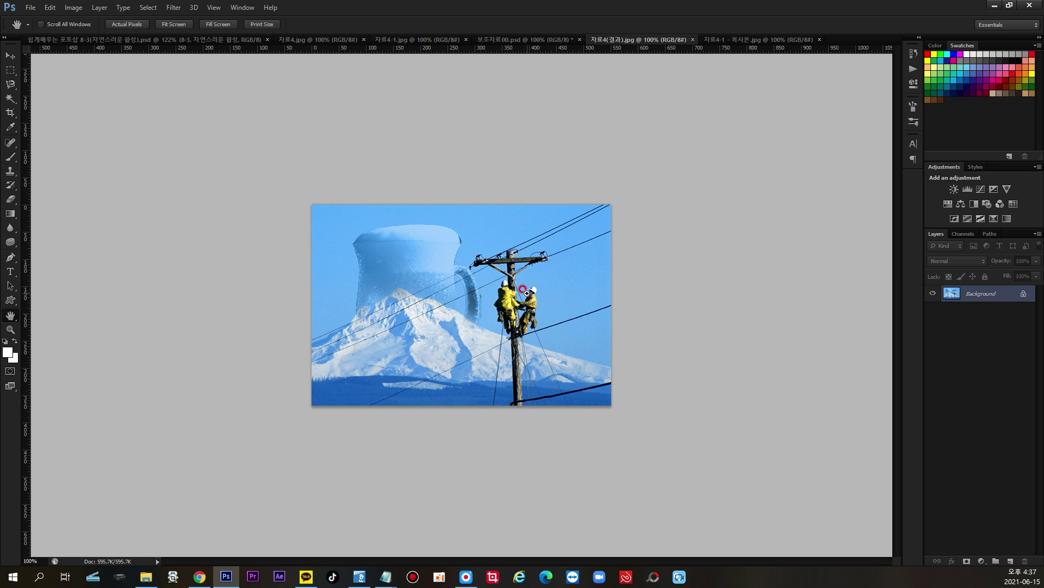
pyautogui.moveTo(471, 242); pyautogui.dragTo(581, 403)
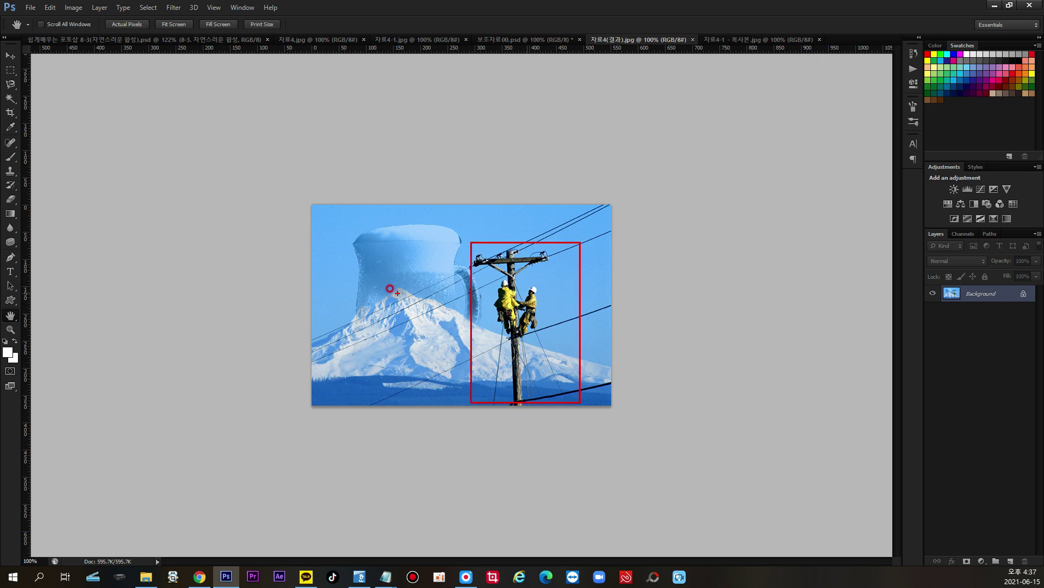
pyautogui.moveTo(352, 242)
pyautogui.mouseDown()
pyautogui.moveTo(341, 322)
pyautogui.moveTo(384, 381)
pyautogui.moveTo(417, 324)
pyautogui.moveTo(357, 244)
pyautogui.mouseUp()
pyautogui.moveTo(373, 291); pyautogui.dragTo(380, 292)
pyautogui.moveTo(465, 291); pyautogui.dragTo(452, 308)
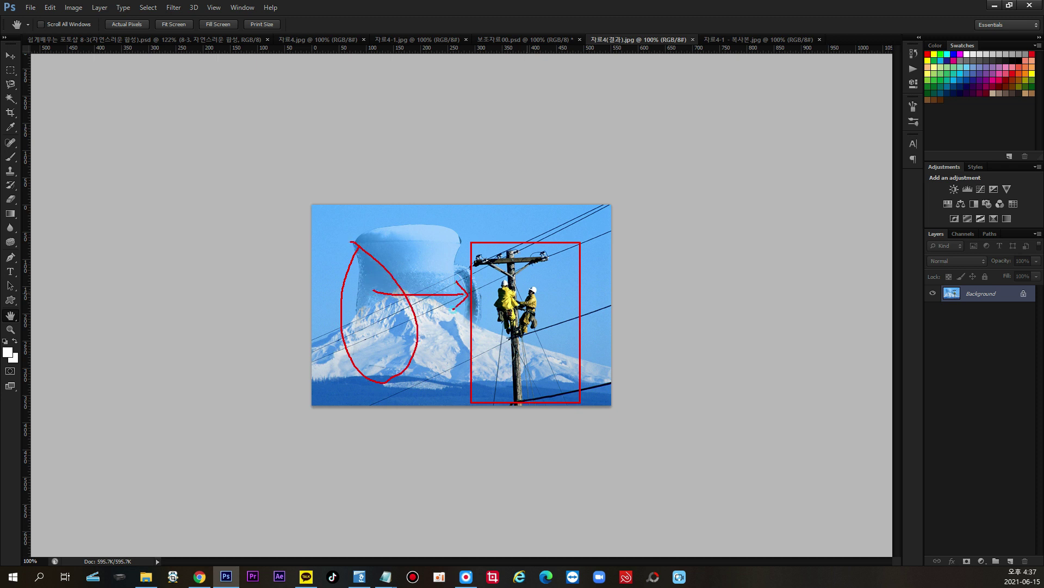
pyautogui.press('Escape')
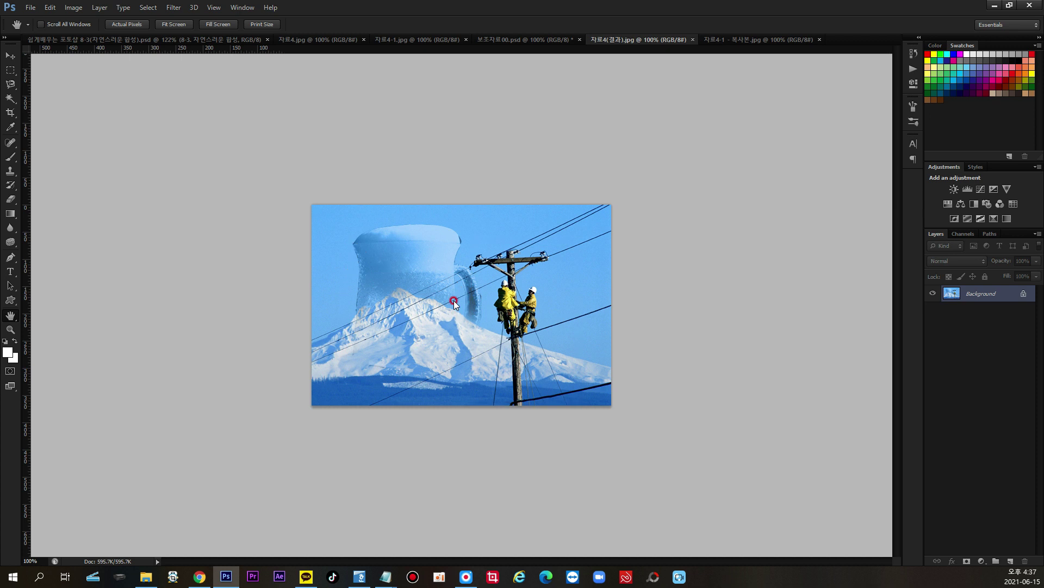
# Step: Make the "② Magnetic Lasso Tool" text layer visible in 보조자료00.psd
pyautogui.click(315, 41)
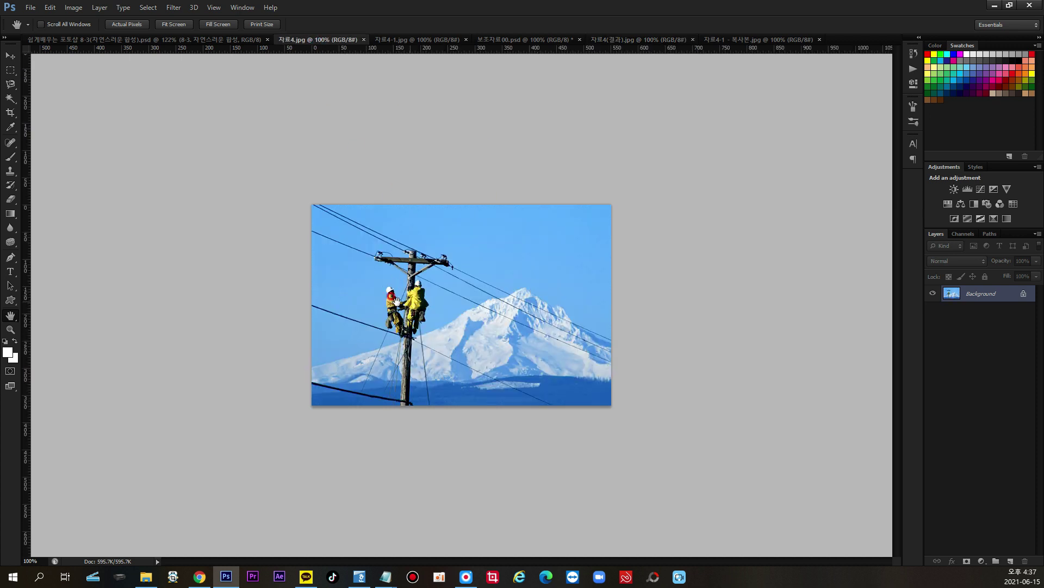
pyautogui.click(541, 39)
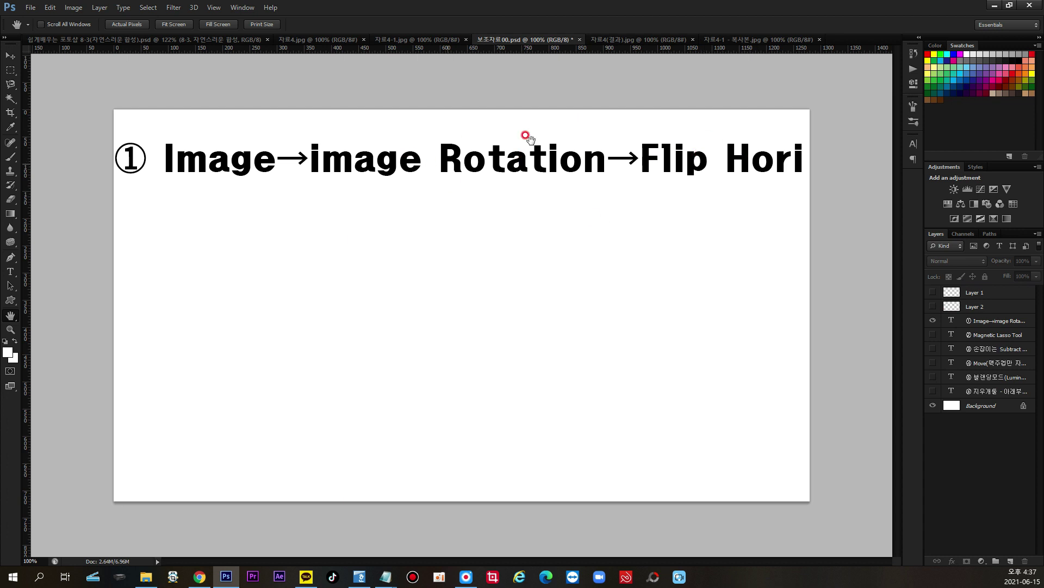
pyautogui.click(932, 335)
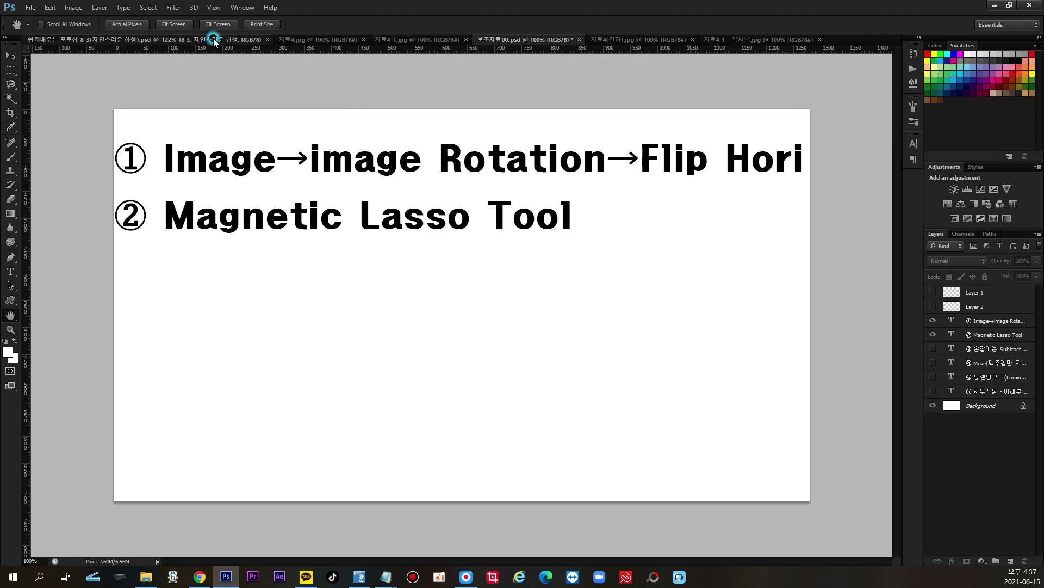
# Step: Flip the canvas of 자료4.jpg horizontally, undoing and redoing the flip once to compare both versions
pyautogui.click(213, 41)
pyautogui.click(316, 40)
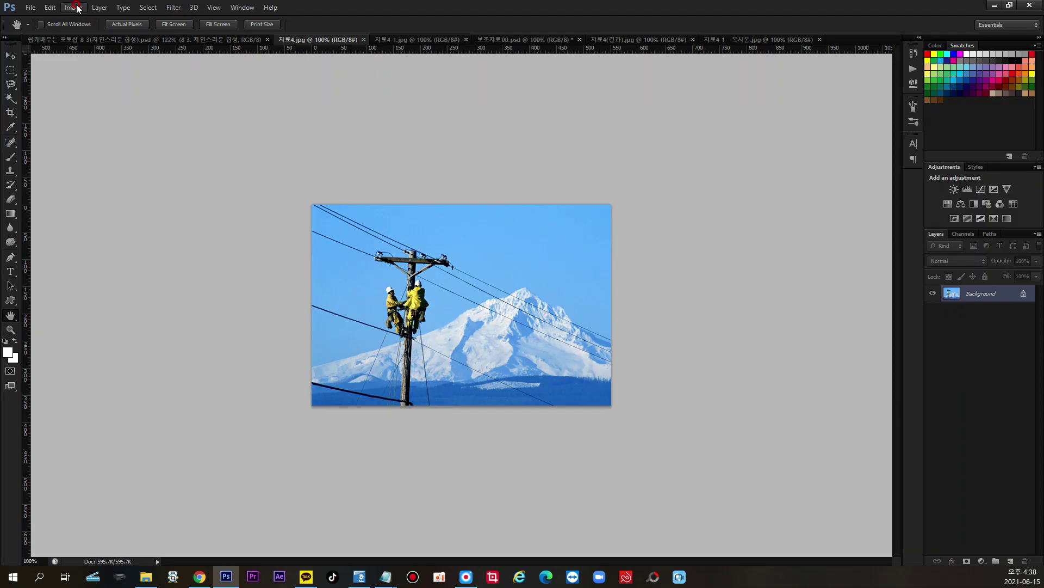
pyautogui.click(76, 7)
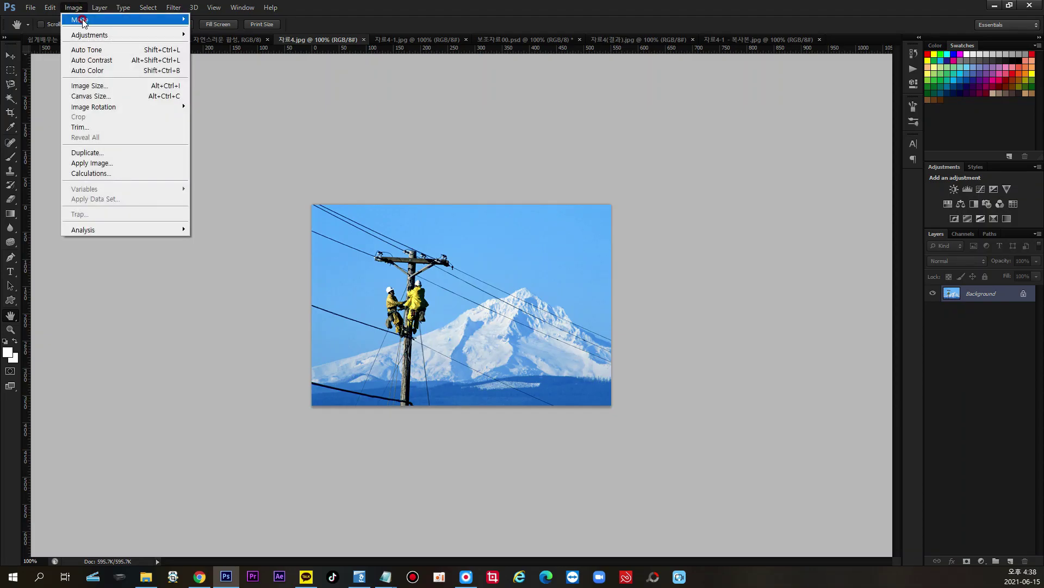
pyautogui.moveTo(124, 107)
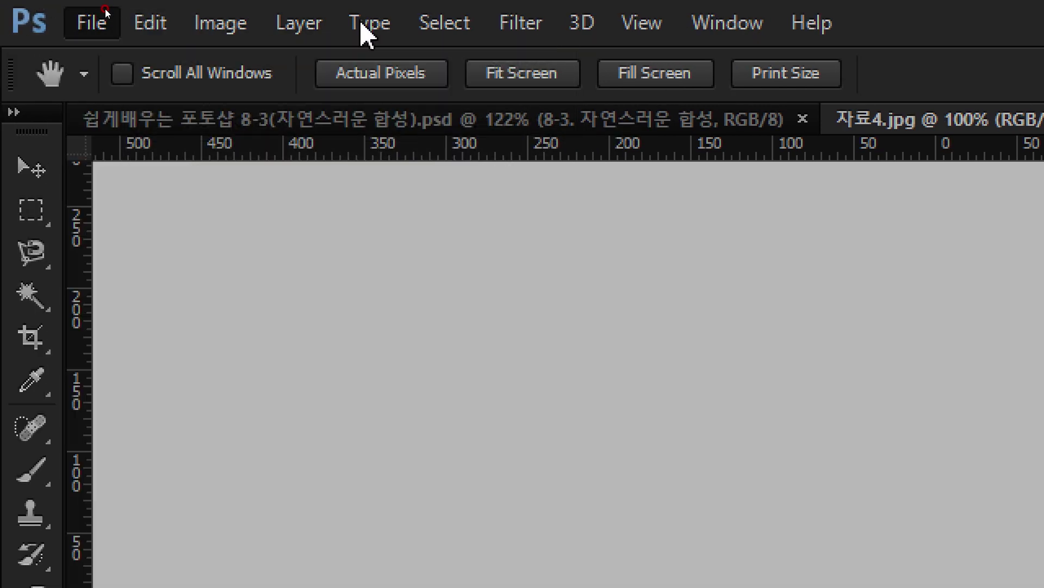
pyautogui.click(223, 25)
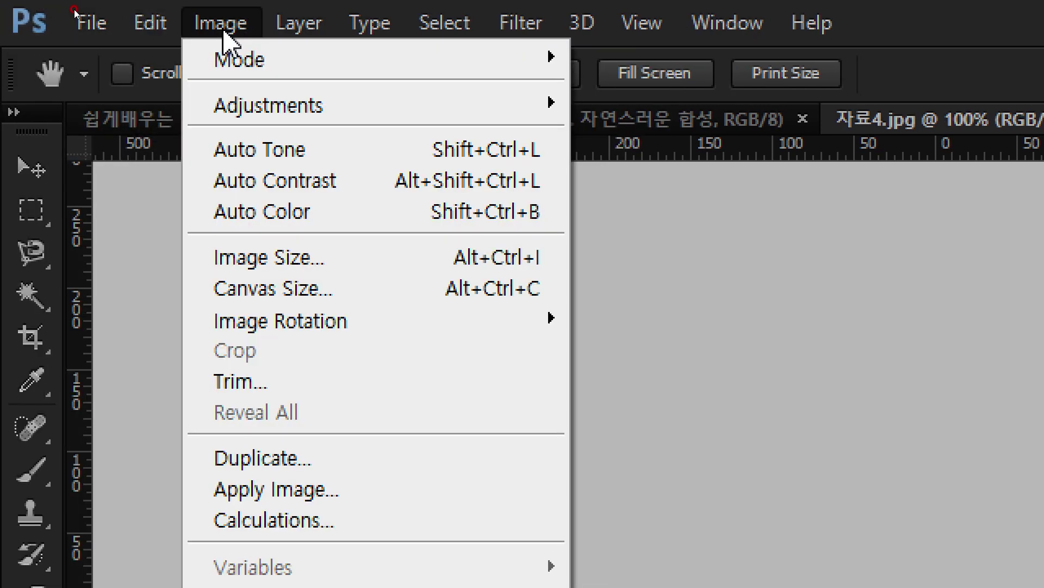
pyautogui.moveTo(278, 326)
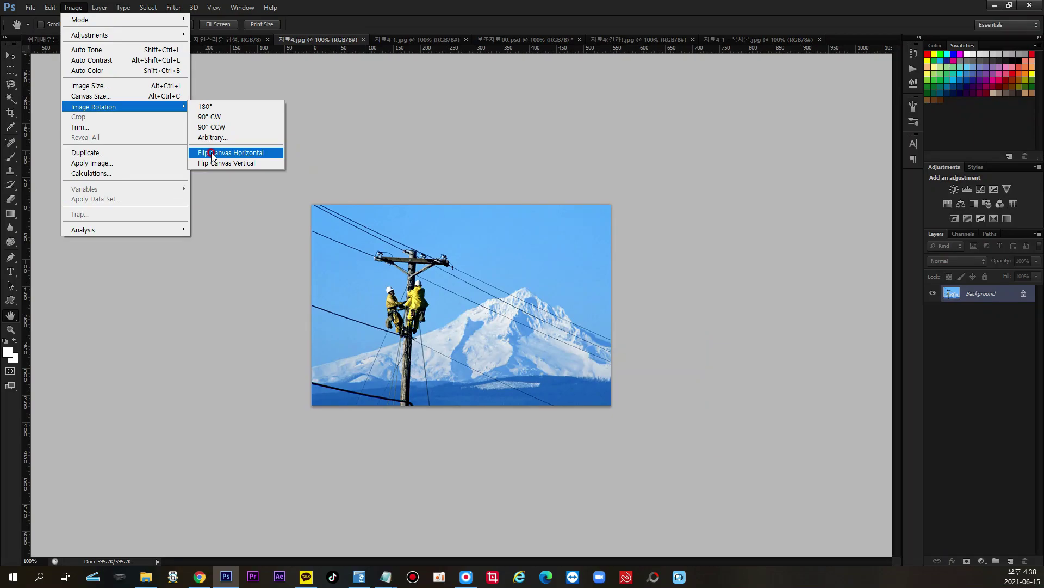
pyautogui.click(212, 154)
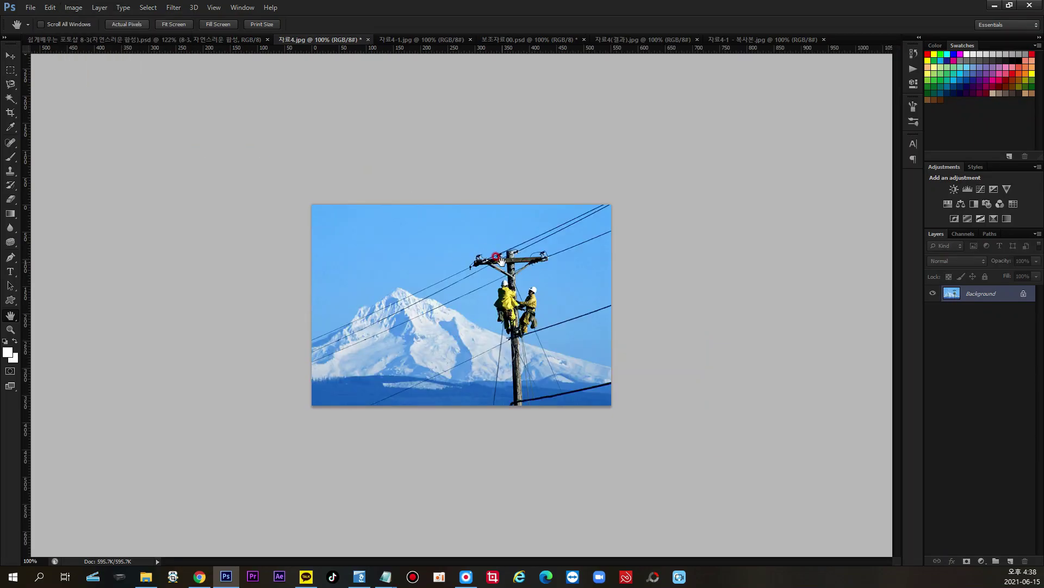
pyautogui.hotkey('ctrl', 'z')
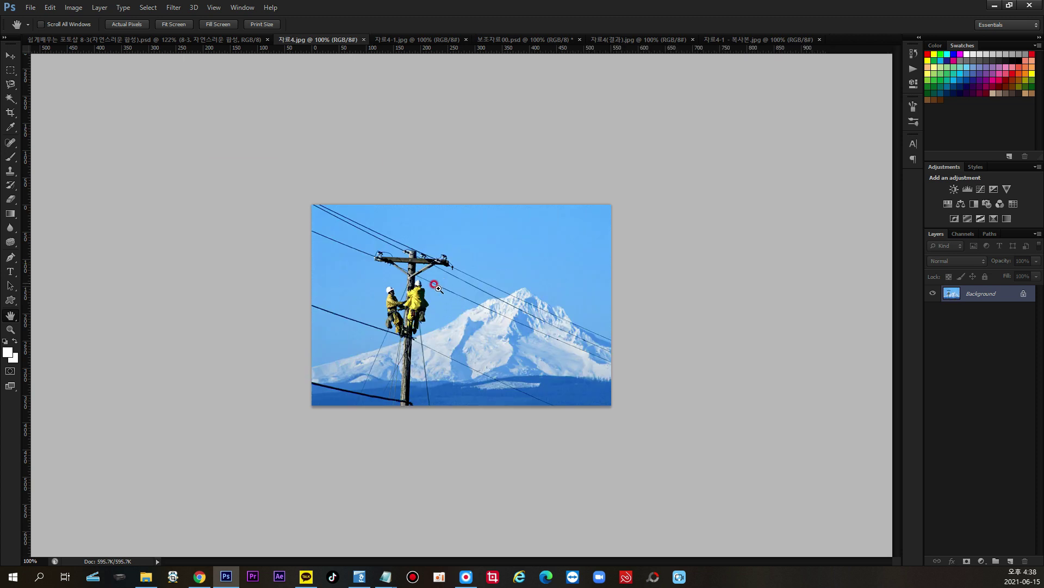
pyautogui.hotkey('ctrl', 'z')
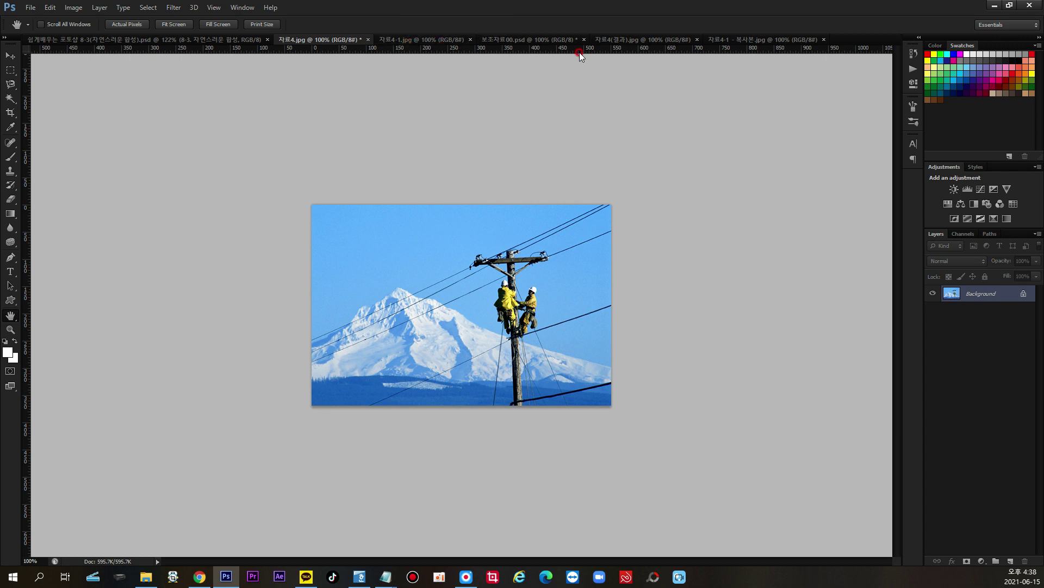
# Step: Bring up the beer mug photo 자료4-1 - 복사본.jpg and choose the Magnetic Lasso Tool
pyautogui.click(542, 40)
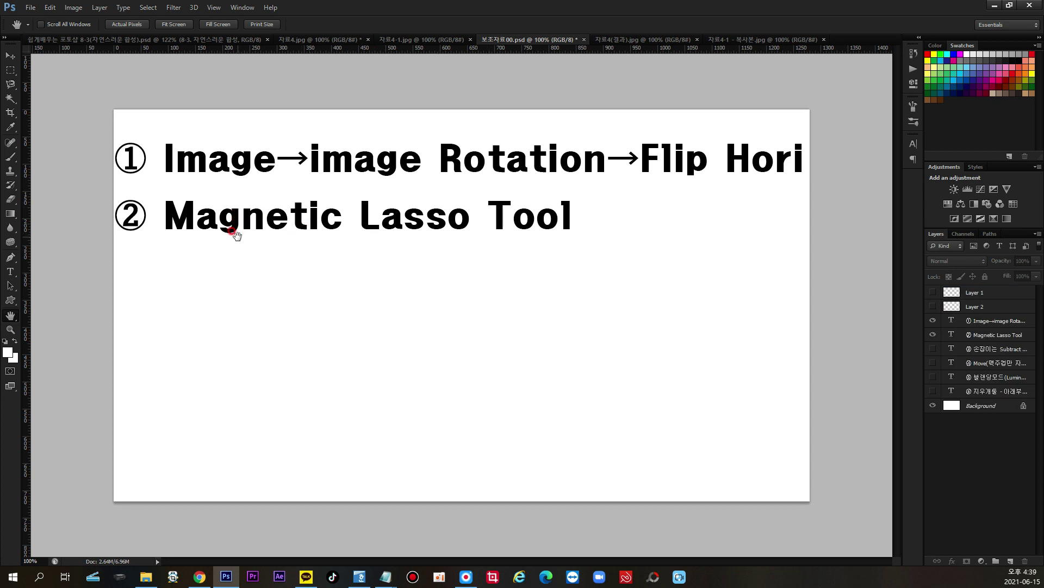
pyautogui.click(411, 40)
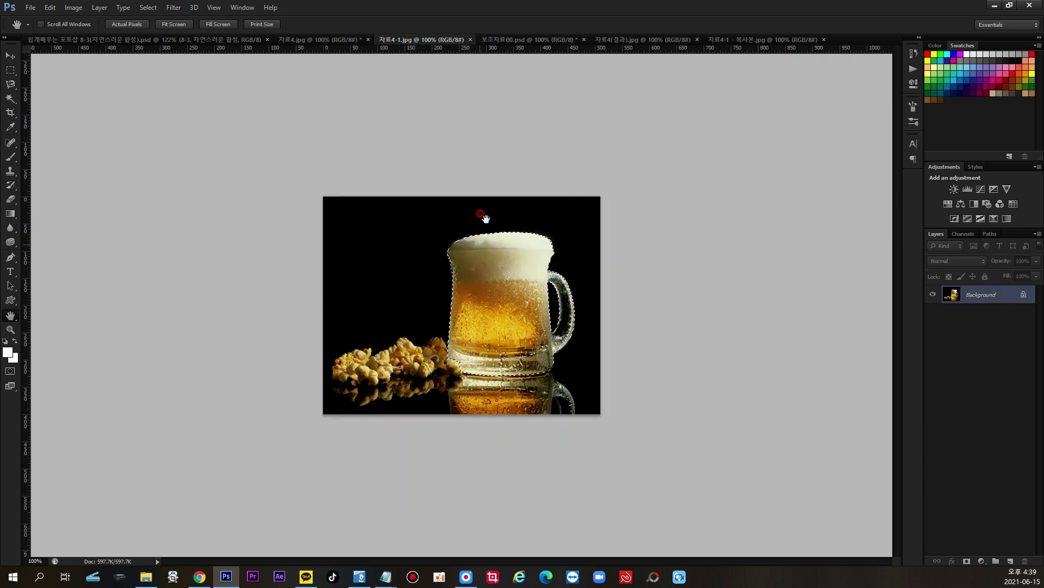
pyautogui.click(740, 41)
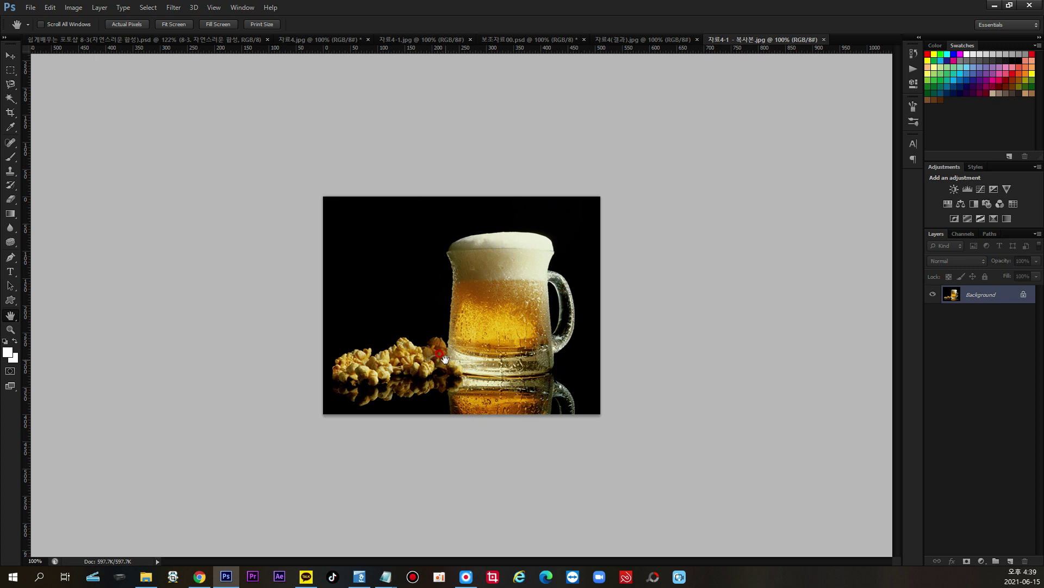
pyautogui.click(11, 84)
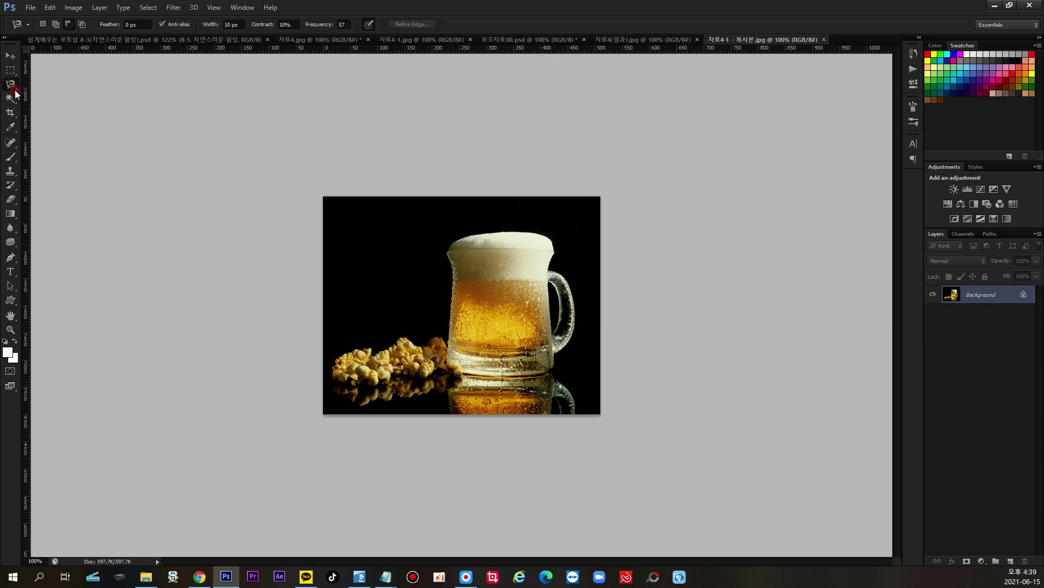
pyautogui.click(15, 90)
pyautogui.rightClick(16, 91)
pyautogui.click(16, 91)
pyautogui.rightClick(15, 92)
pyautogui.click(16, 92)
pyautogui.rightClick(15, 92)
pyautogui.click(16, 91)
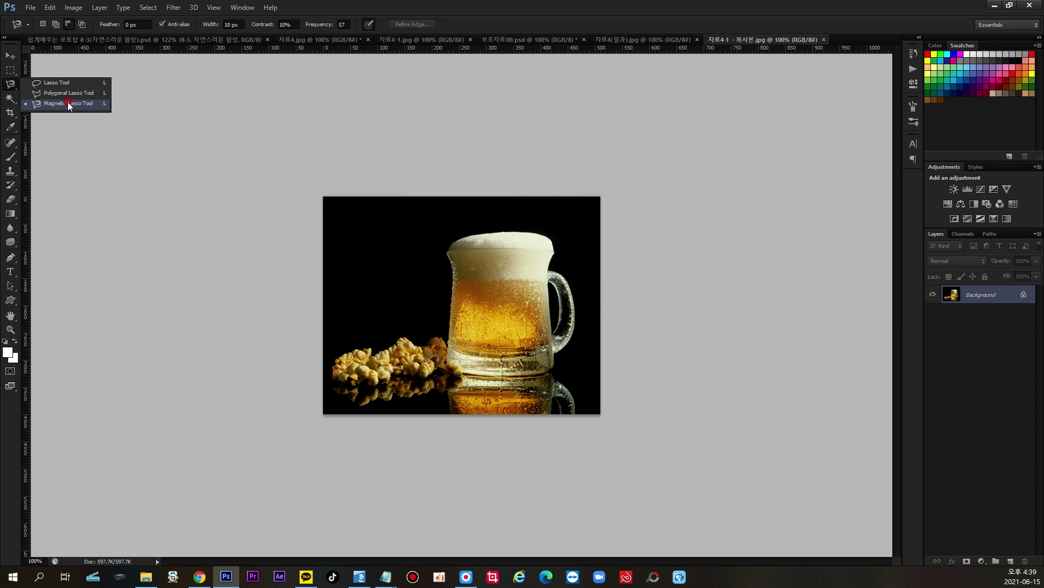
pyautogui.click(68, 102)
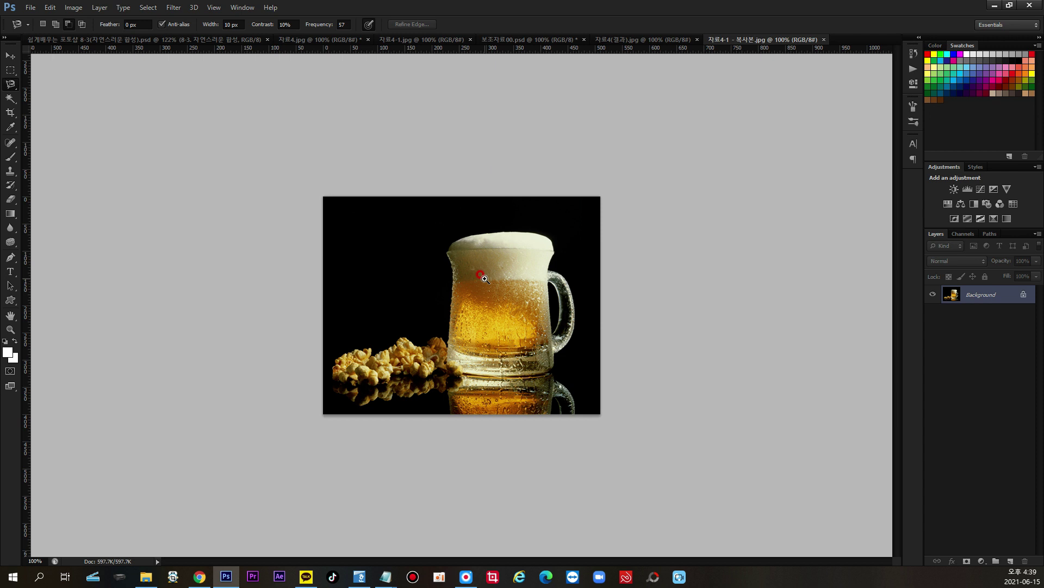
# Step: Zoom the mug photo to 200% and trace a partial Magnetic Lasso selection along the foam's top edge and outer handle
pyautogui.click(483, 277)
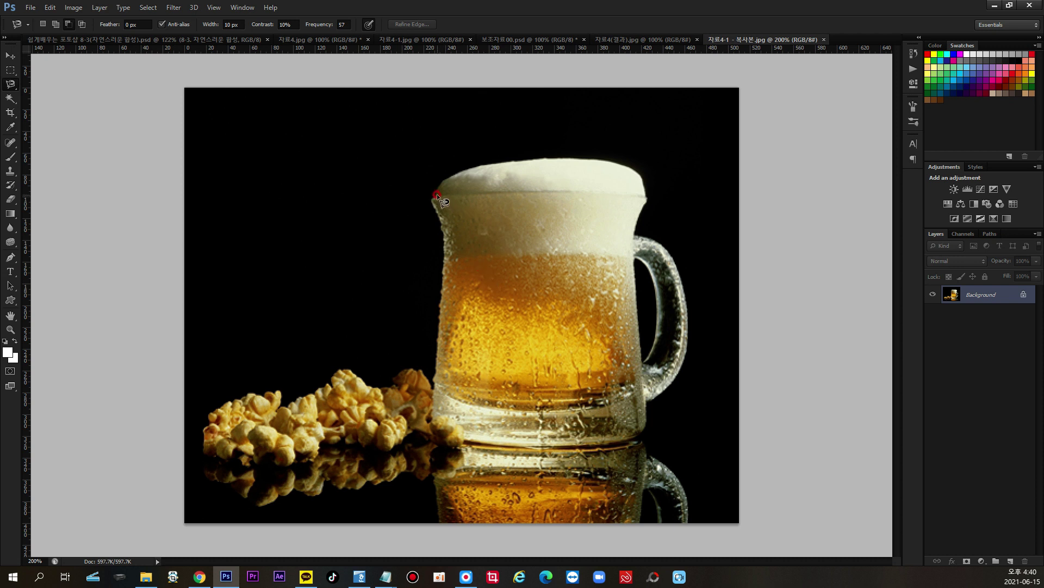
pyautogui.moveTo(458, 174)
pyautogui.mouseDown()
pyautogui.moveTo(616, 160)
pyautogui.moveTo(645, 181)
pyautogui.moveTo(634, 236)
pyautogui.mouseUp()
pyautogui.moveTo(645, 236)
pyautogui.mouseDown()
pyautogui.moveTo(669, 249)
pyautogui.moveTo(688, 325)
pyautogui.moveTo(681, 357)
pyautogui.mouseUp()
pyautogui.doubleClick(681, 357)
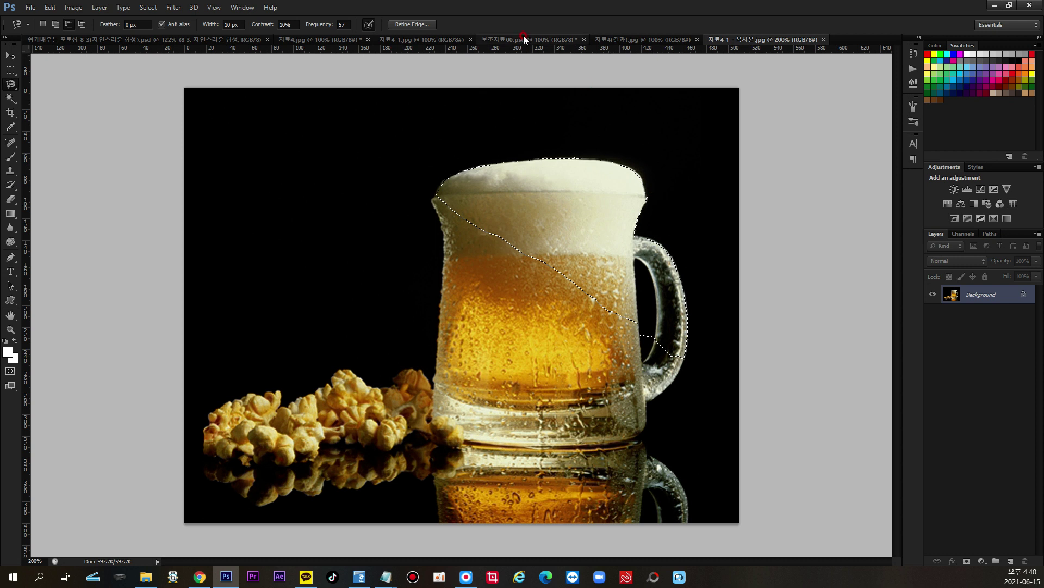
# Step: Check the mug selection in 자료4-1.jpg at 200%, switch to the Move Tool and show the ③ Subtract text layer in 보조자료00.psd
pyautogui.click(453, 41)
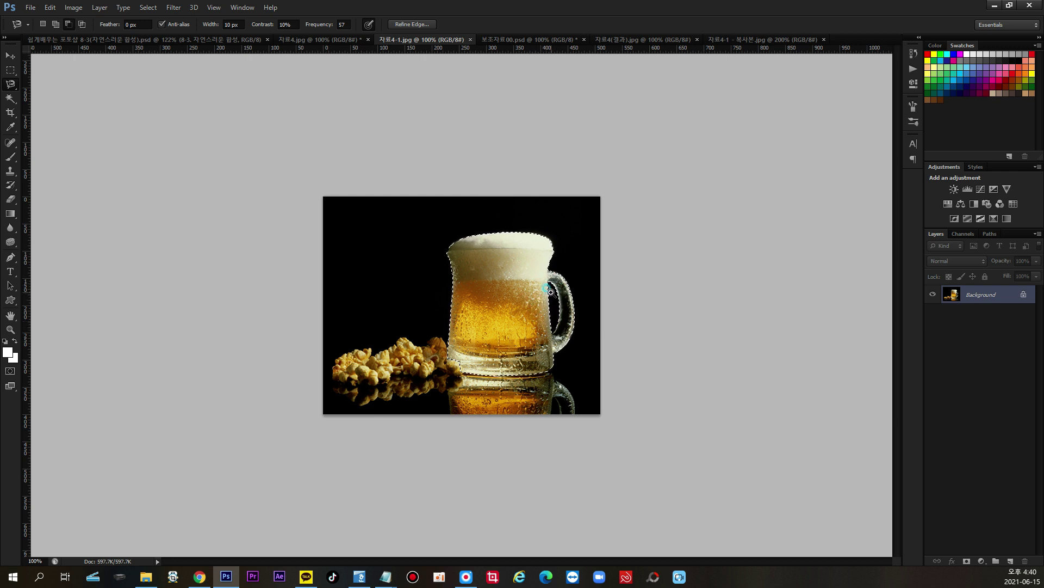
pyautogui.hotkey('ctrl', '+')
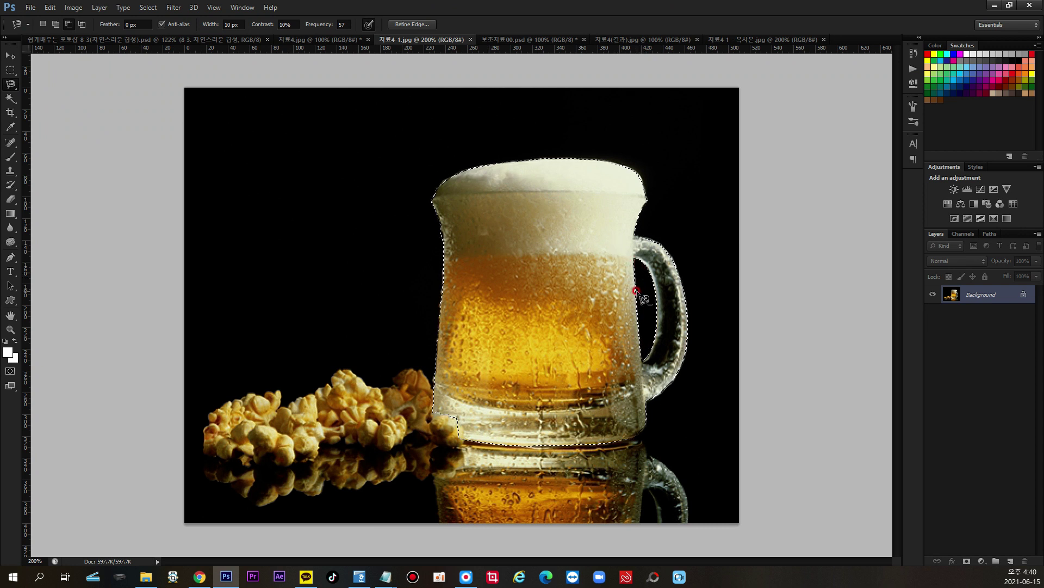
pyautogui.click(10, 56)
pyautogui.click(532, 39)
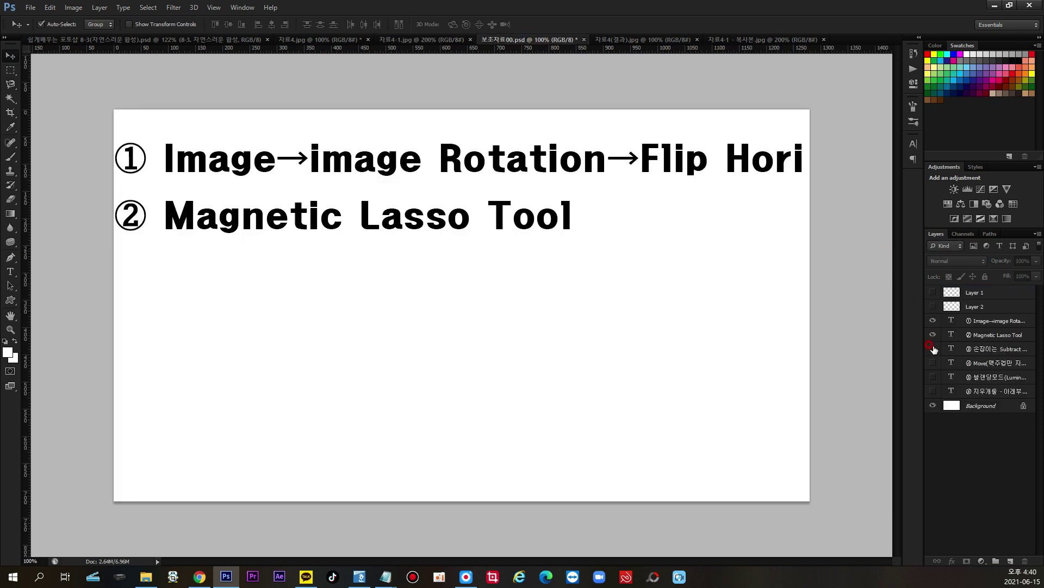
pyautogui.click(932, 349)
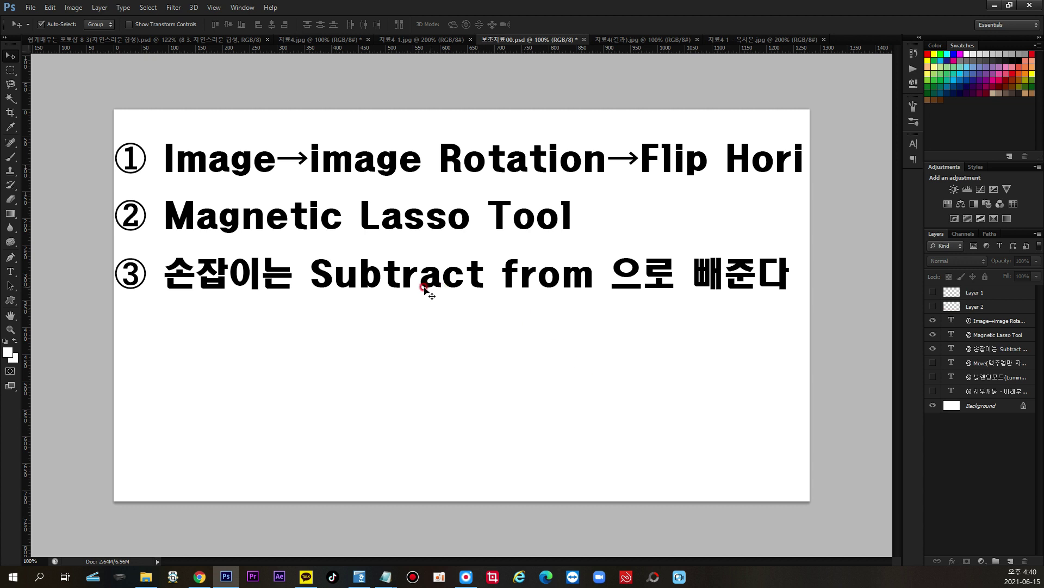
# Step: Show the ④ Move text layer in 보조자료00.psd, and check the mug selection in 자료4-1.jpg against the mountain photo 자료4.jpg
pyautogui.click(932, 363)
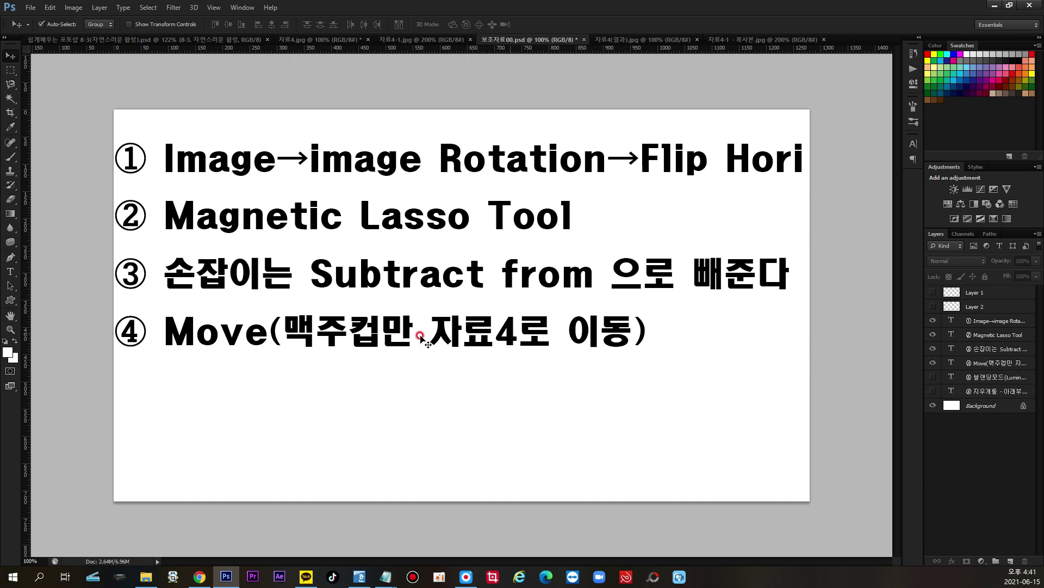
pyautogui.click(405, 40)
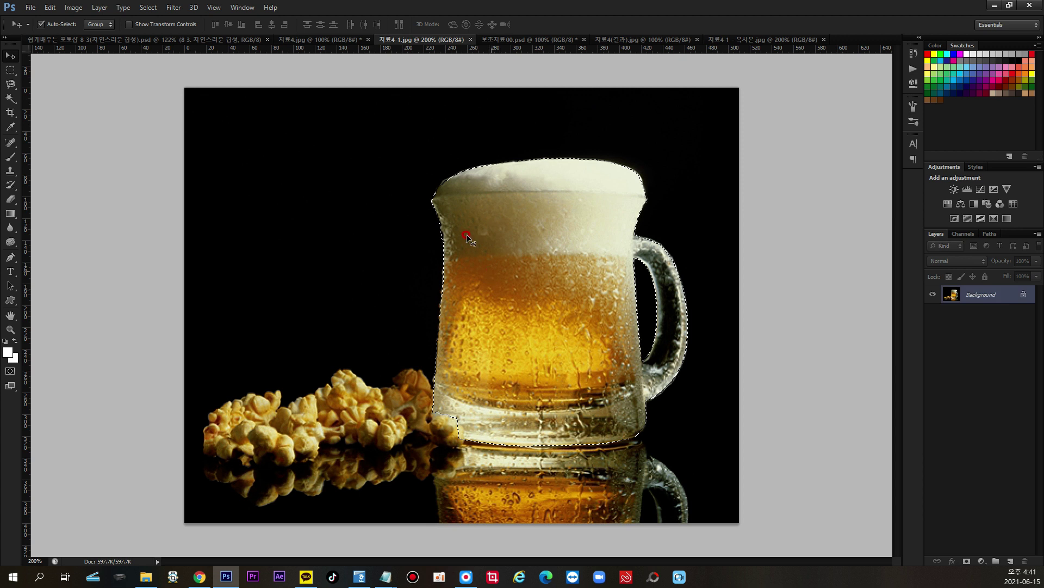
pyautogui.click(289, 41)
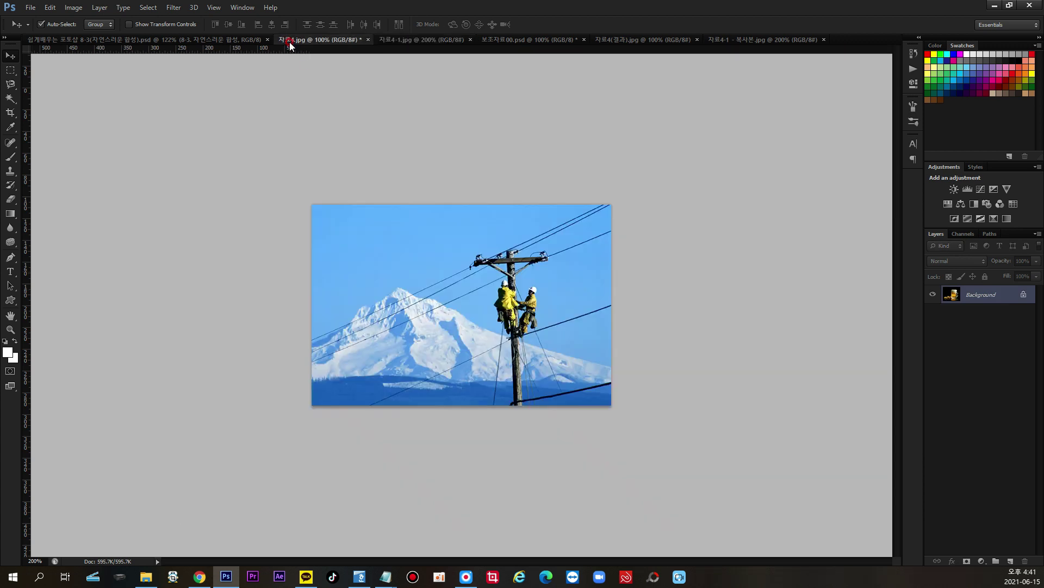
pyautogui.click(394, 40)
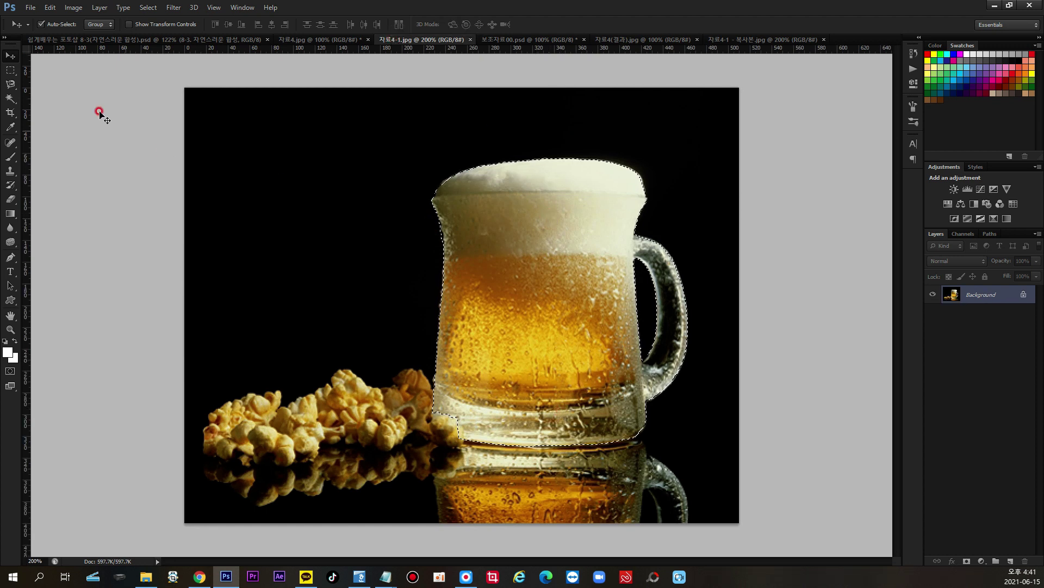
# Step: Move the selected beer mug from 자료4-1.jpg into the mountain photo 자료4.jpg with the Move Tool
pyautogui.click(12, 56)
pyautogui.moveTo(489, 197); pyautogui.dragTo(355, 193)
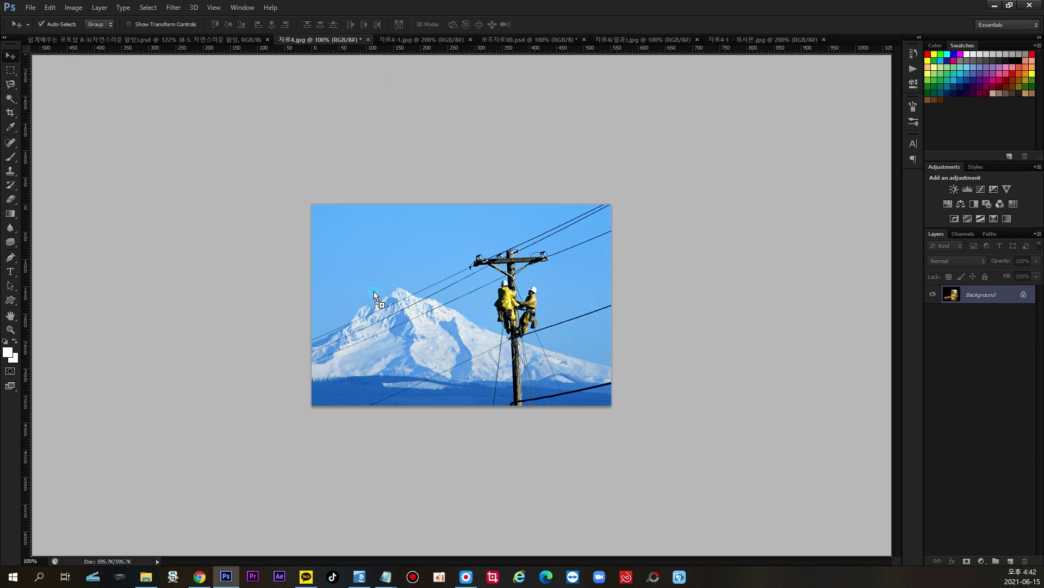
pyautogui.moveTo(374, 292); pyautogui.dragTo(373, 292)
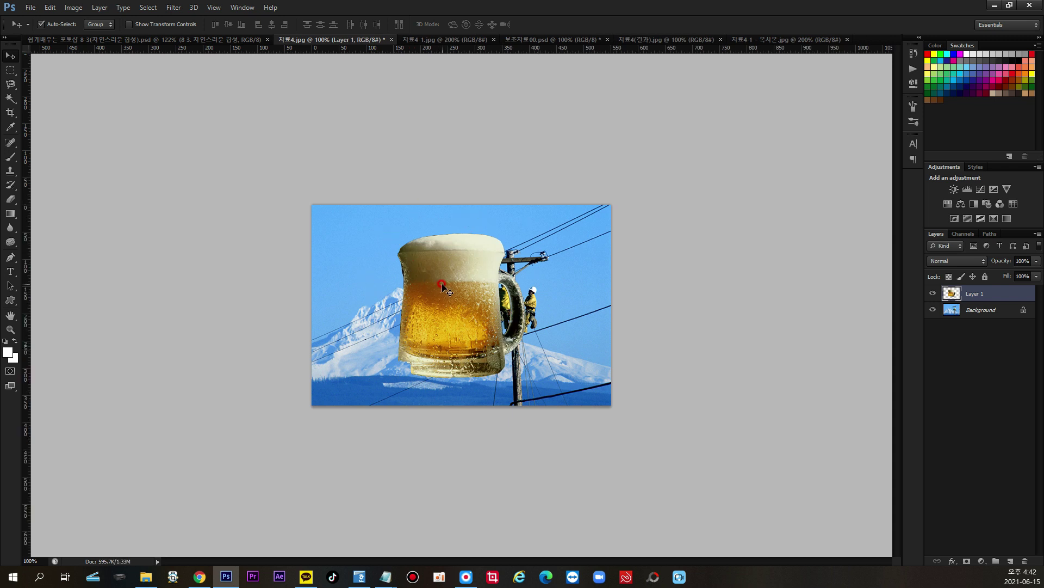
# Step: Position the mug over the mountain peak beside the utility pole, using 자료4(결과).jpg as the reference
pyautogui.moveTo(442, 285); pyautogui.dragTo(371, 268)
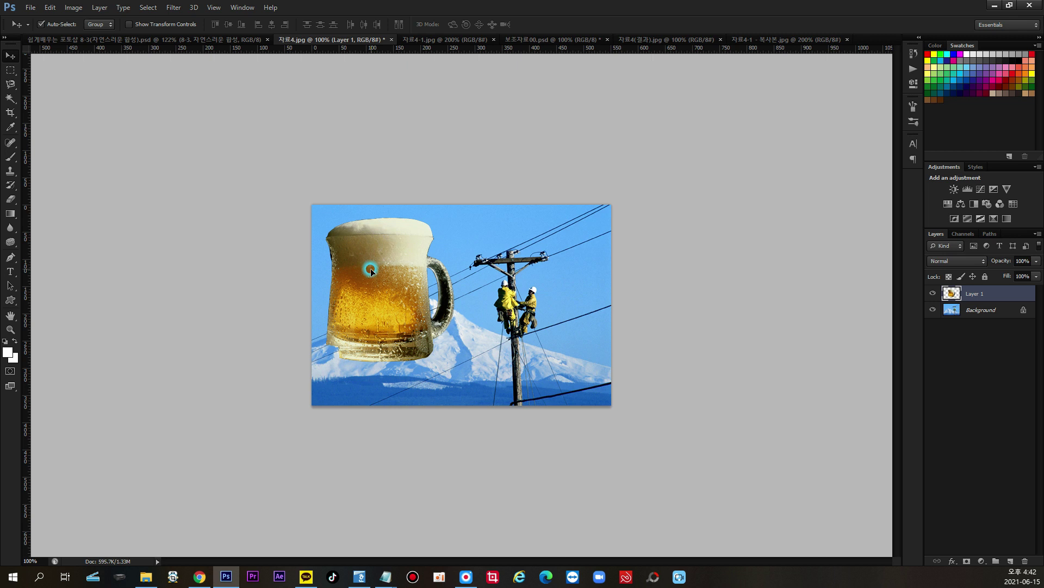
pyautogui.click(637, 40)
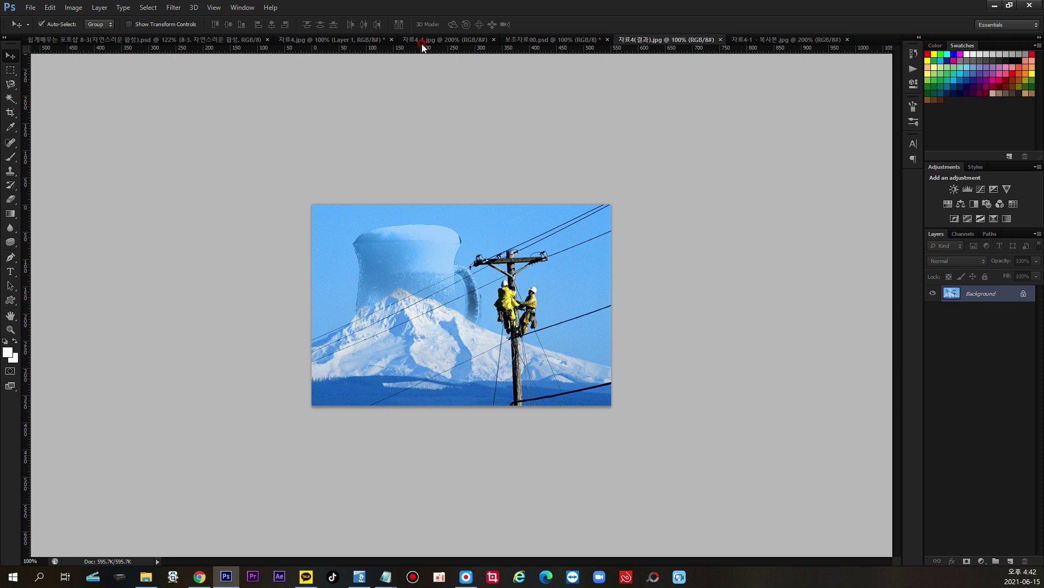
pyautogui.click(349, 42)
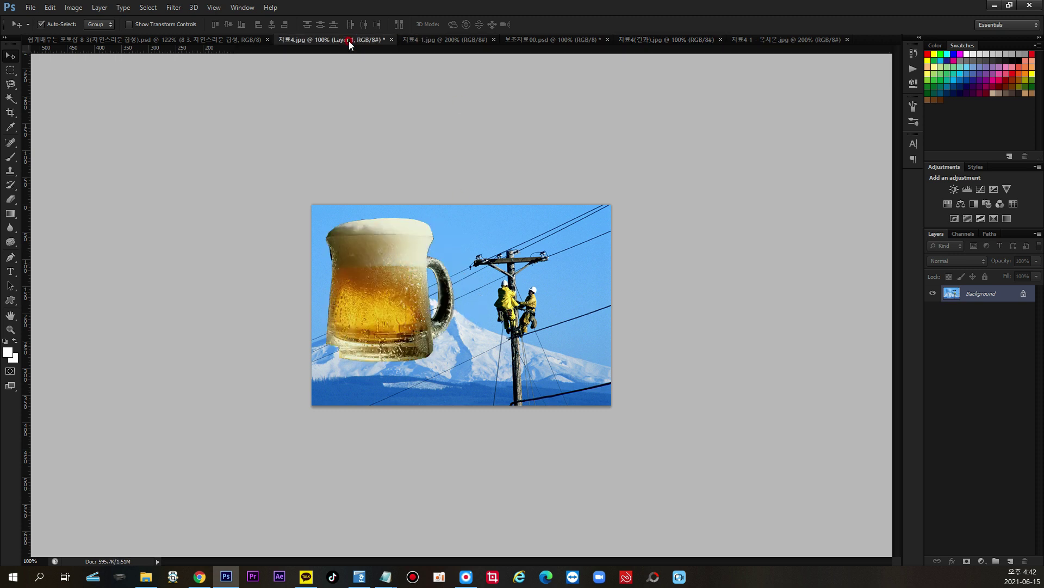
pyautogui.moveTo(369, 255); pyautogui.dragTo(394, 255)
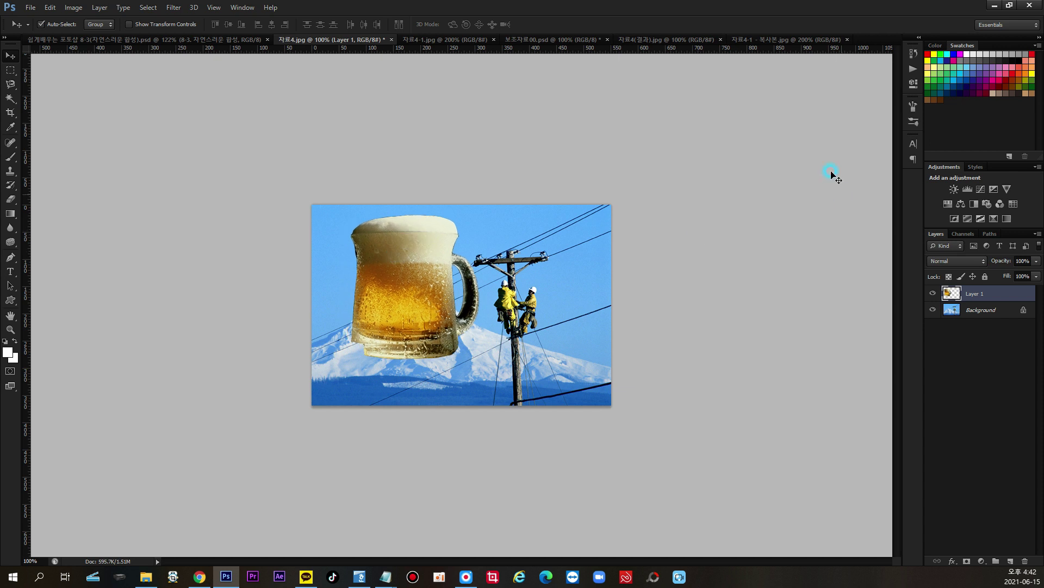
# Step: Show the ⑤ Luminosity text layer in 보조자료00.psd and return to 자료4.jpg
pyautogui.click(557, 38)
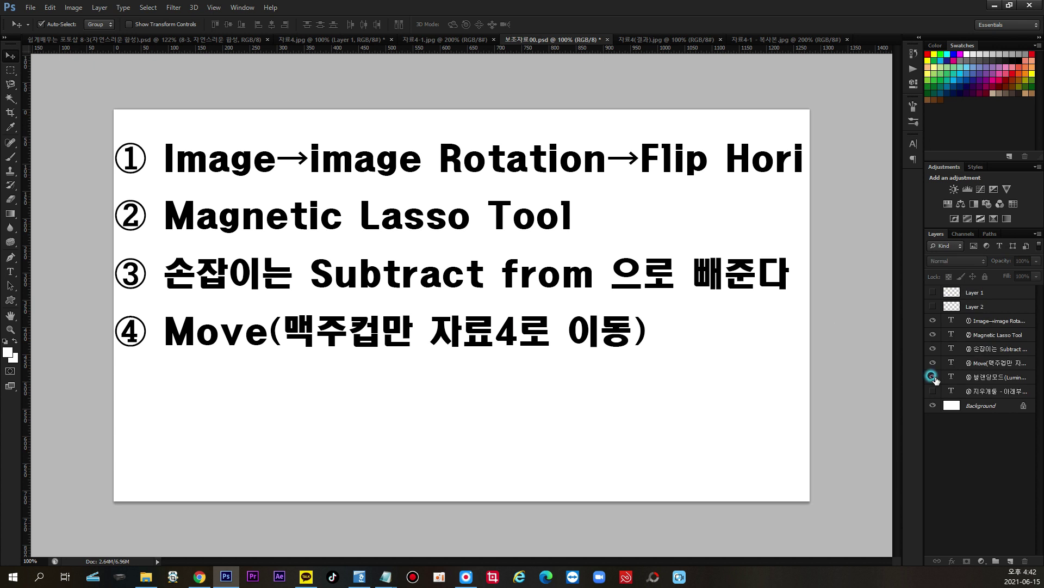
pyautogui.click(932, 377)
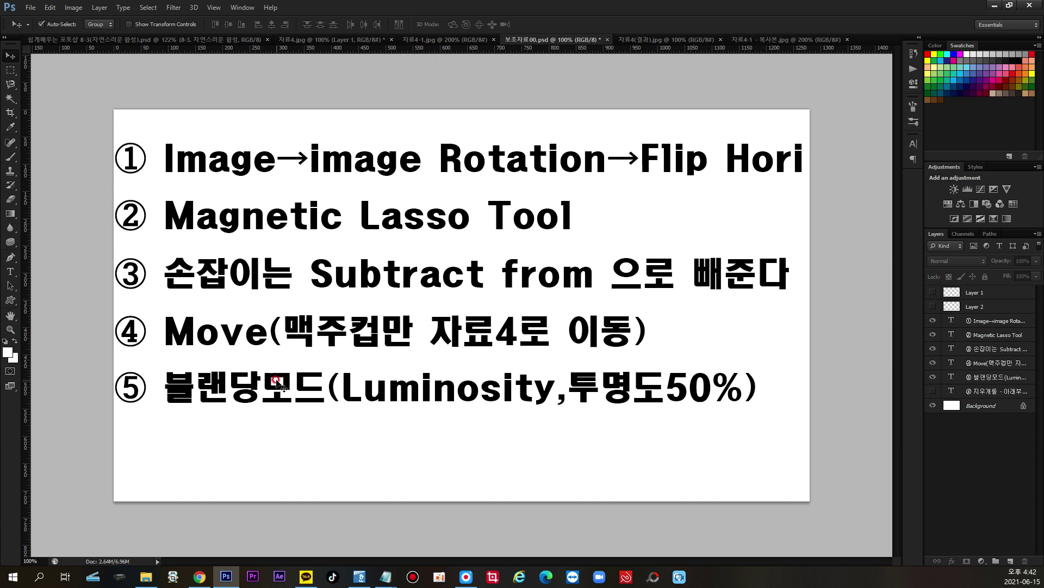
pyautogui.click(303, 40)
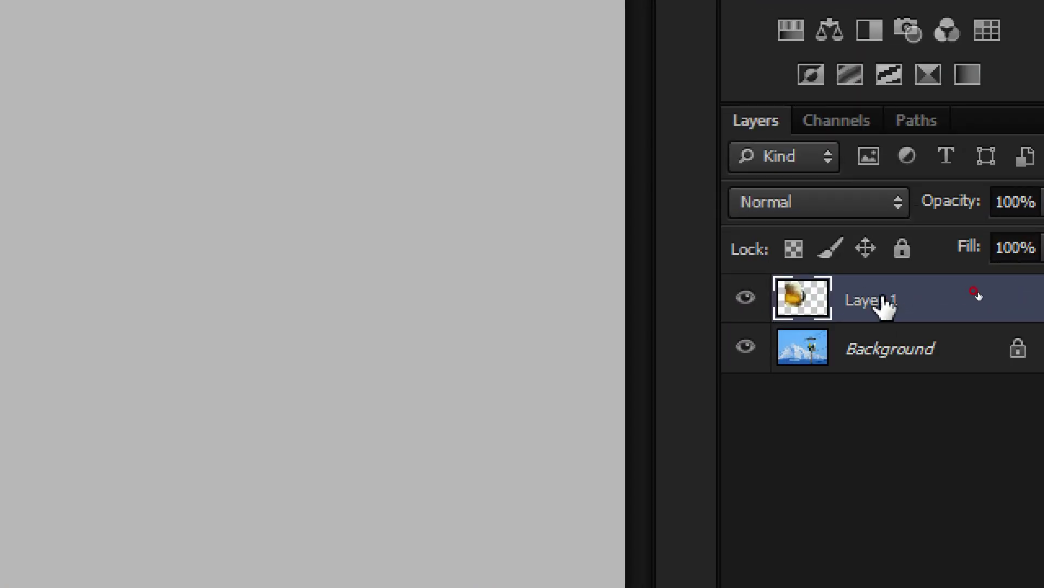
# Step: Set Layer 1's blending mode to Luminosity and fine-tune the mug's vertical position over the mountain
pyautogui.click(898, 203)
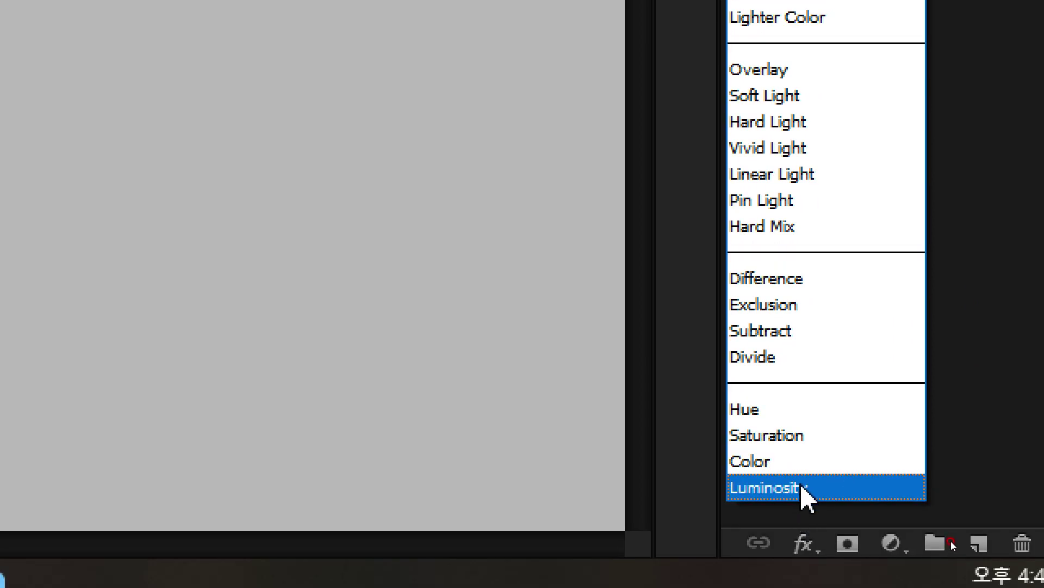
pyautogui.click(803, 488)
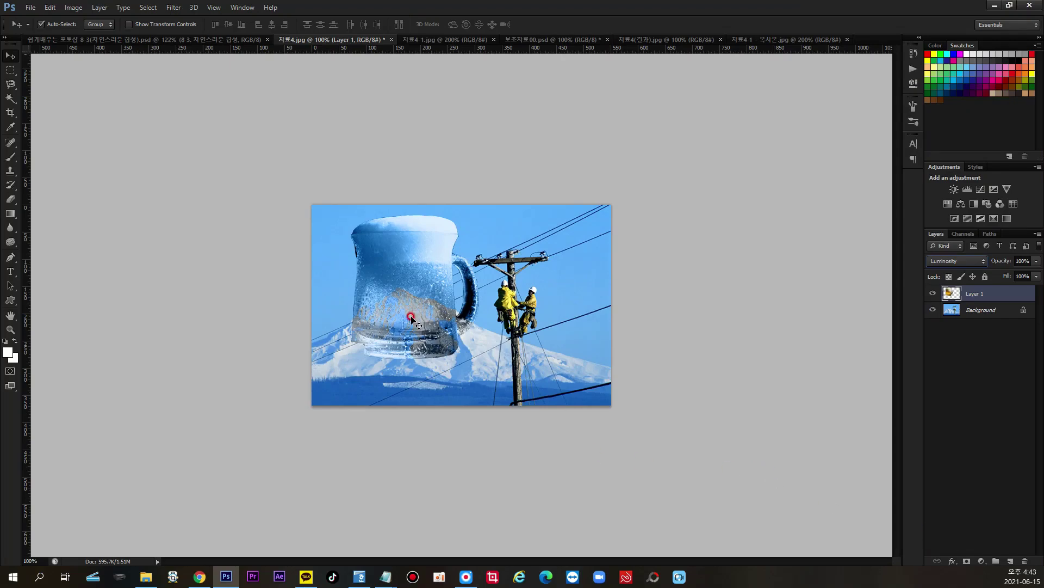
pyautogui.moveTo(410, 316); pyautogui.dragTo(410, 311)
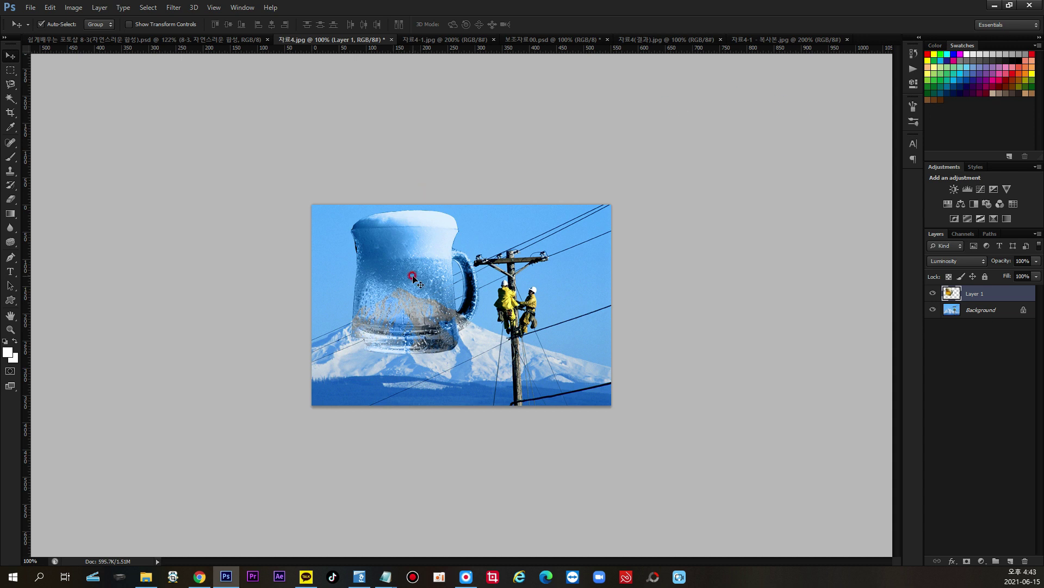
pyautogui.moveTo(410, 279); pyautogui.dragTo(411, 289)
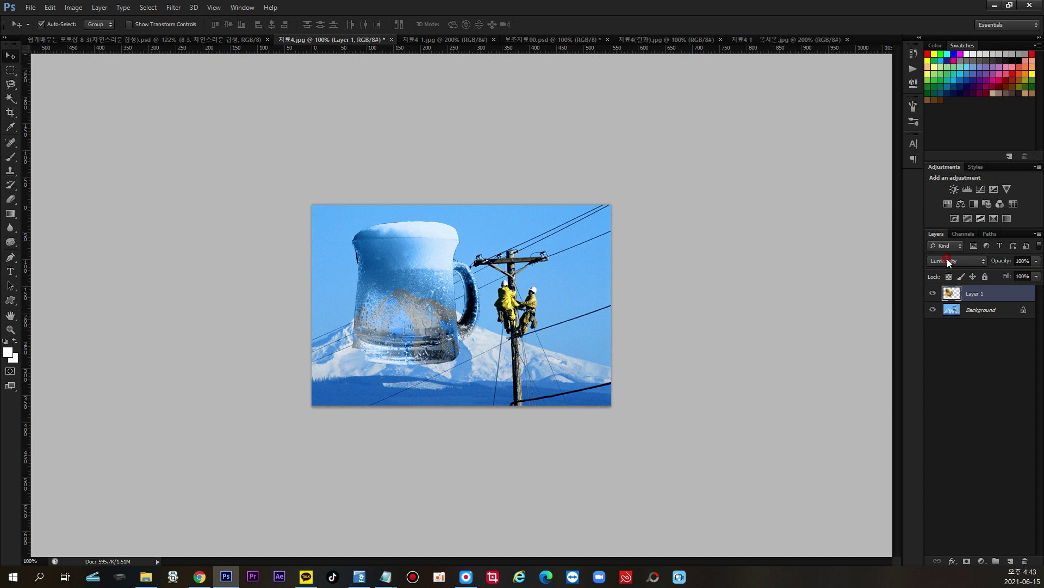
# Step: Set Layer 1's opacity to 49%, switching once to 100% and undoing it to compare
pyautogui.click(1001, 293)
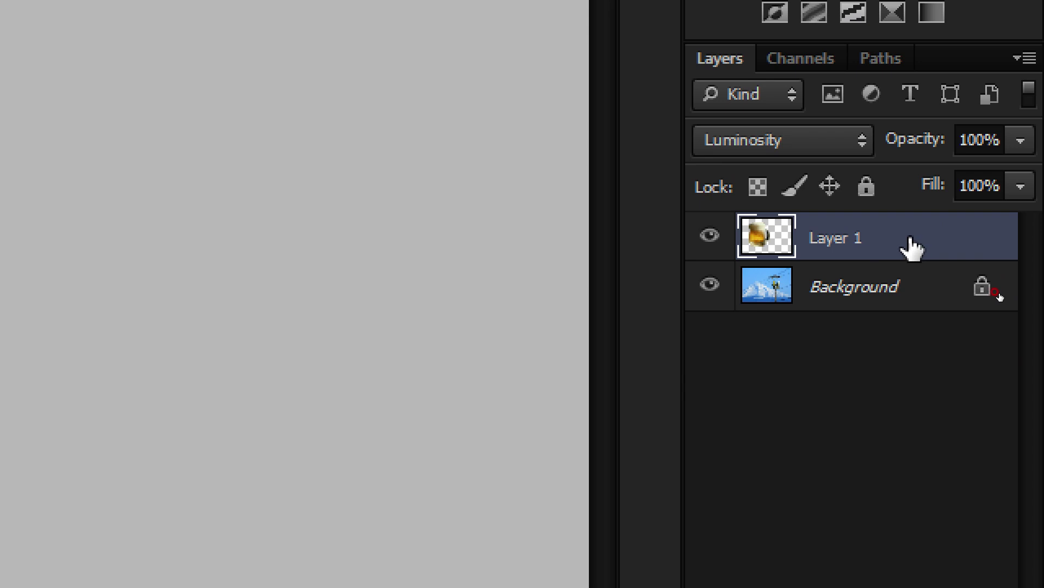
pyautogui.click(1021, 141)
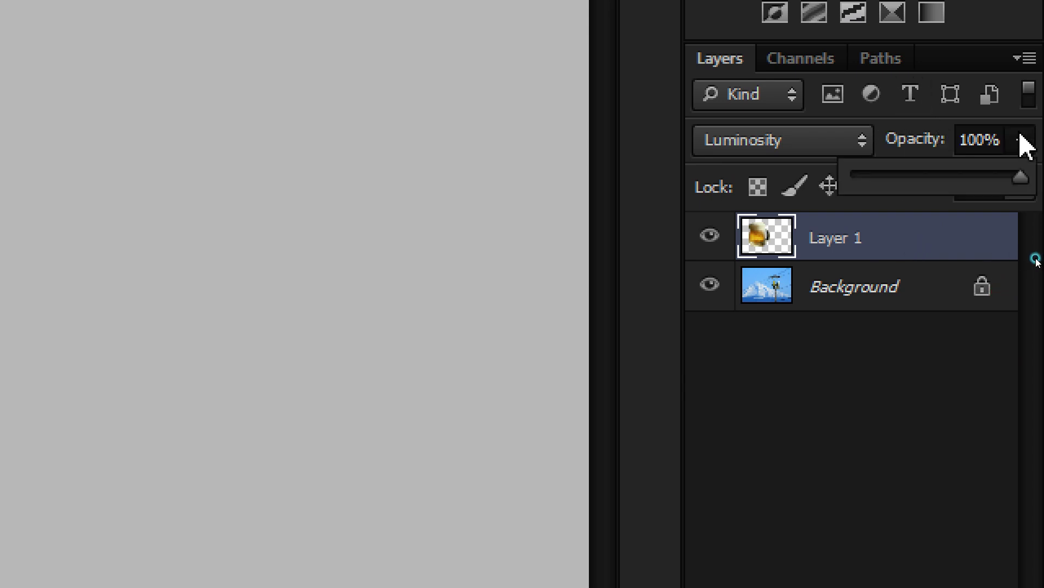
pyautogui.click(928, 176)
pyautogui.moveTo(930, 173)
pyautogui.mouseDown()
pyautogui.moveTo(944, 175)
pyautogui.moveTo(936, 182)
pyautogui.mouseUp()
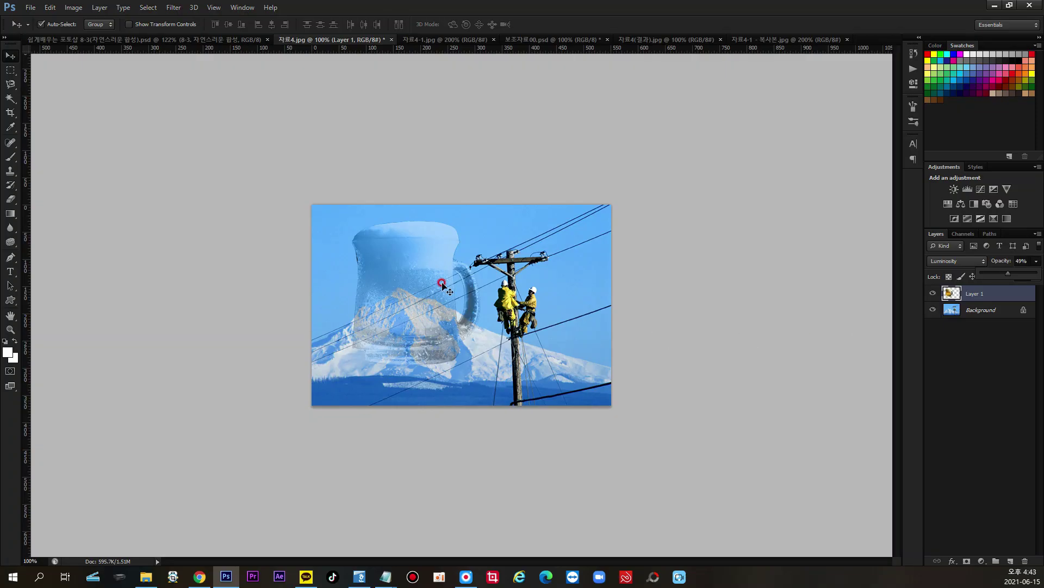
pyautogui.press('0')
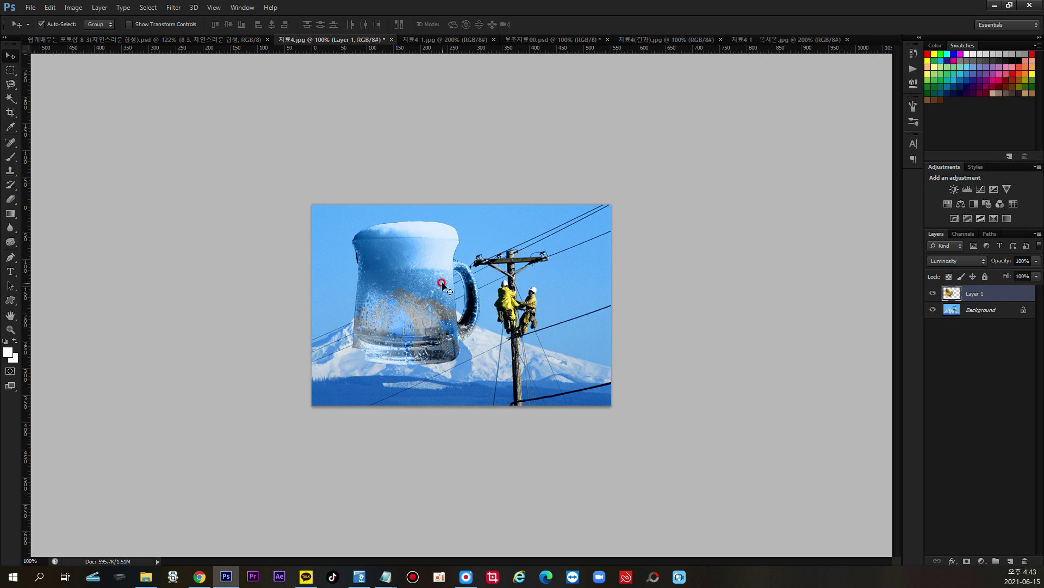
pyautogui.hotkey('ctrl', 'z')
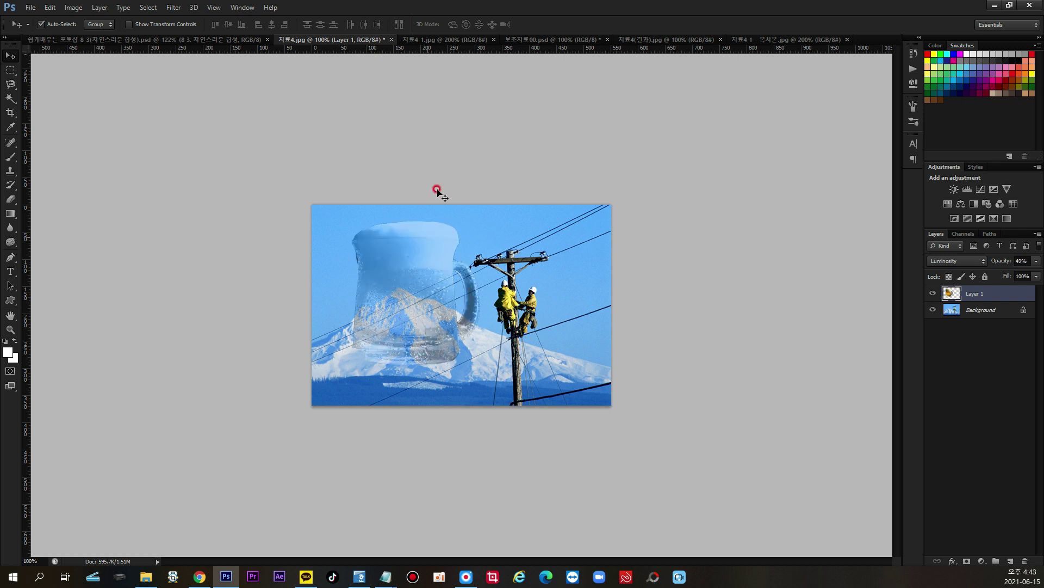
# Step: Show the ⑥ 지우개툴 text layer in 보조자료00.psd and return to the composite in 자료4.jpg
pyautogui.click(534, 41)
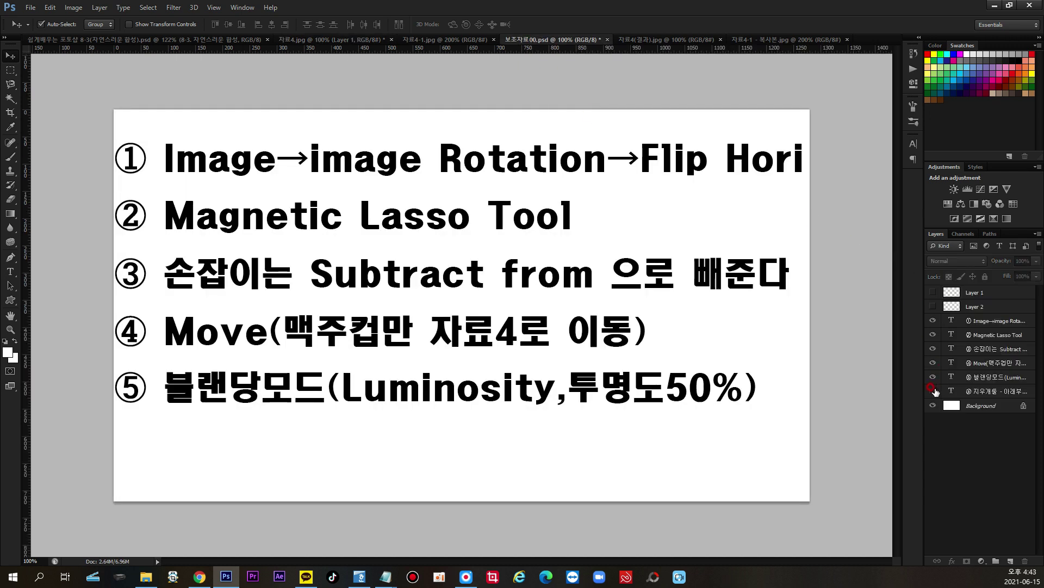
pyautogui.click(933, 390)
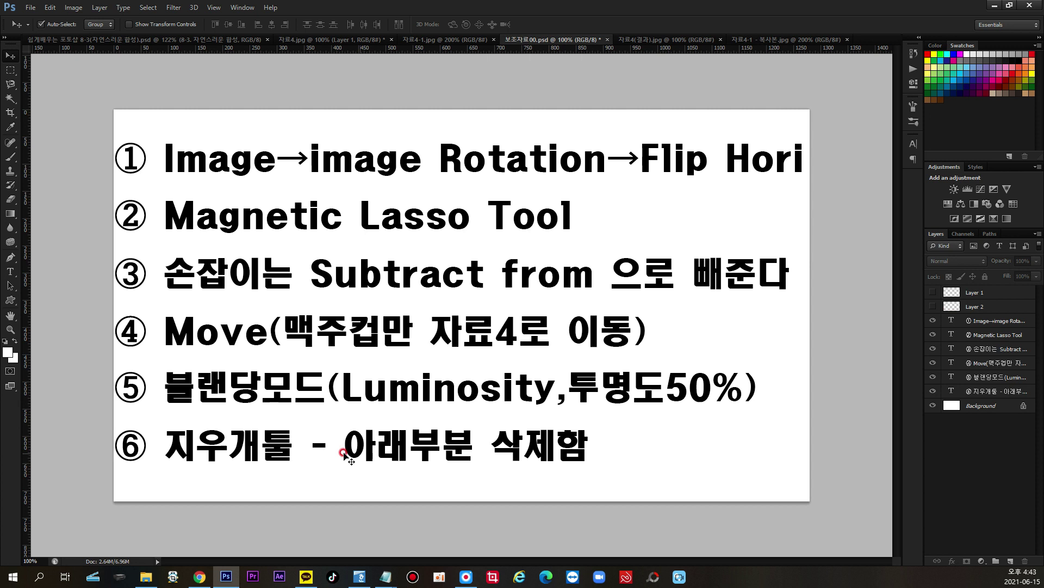
pyautogui.click(321, 40)
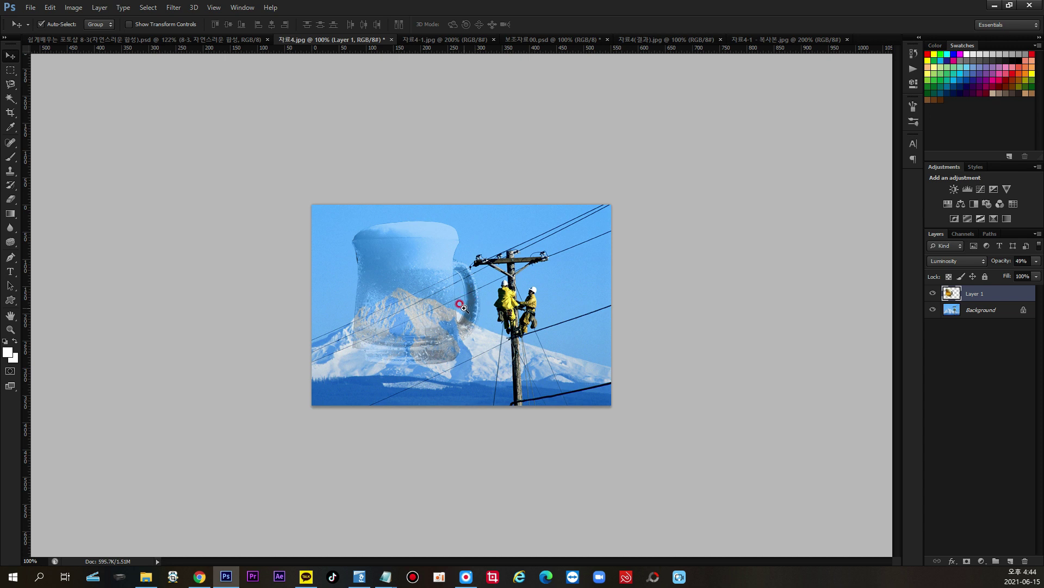
# Step: Zoom 자료4.jpg to 200% and choose the Eraser Tool with a brush size of 100
pyautogui.click(459, 303)
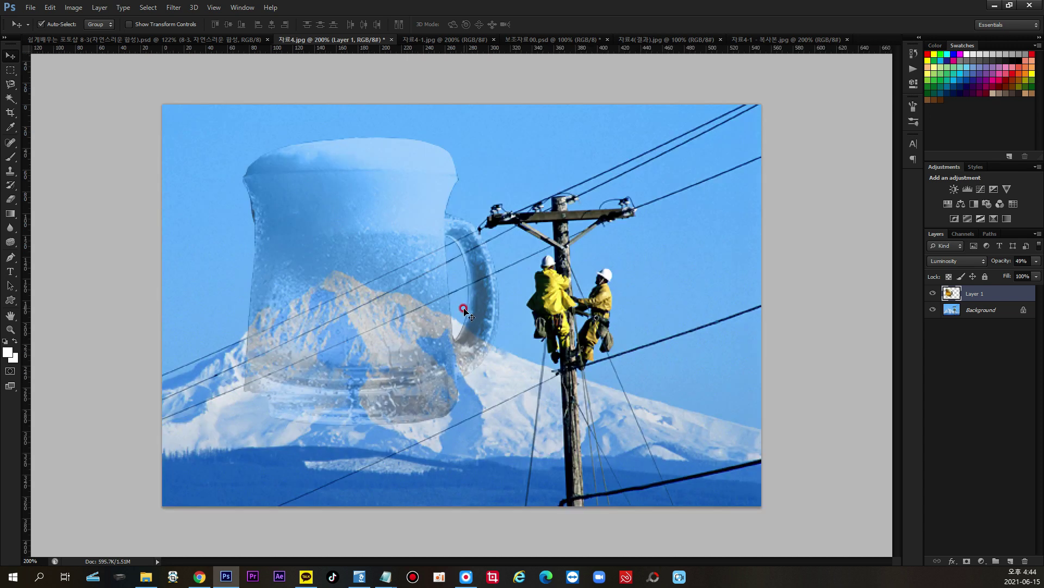
pyautogui.click(11, 200)
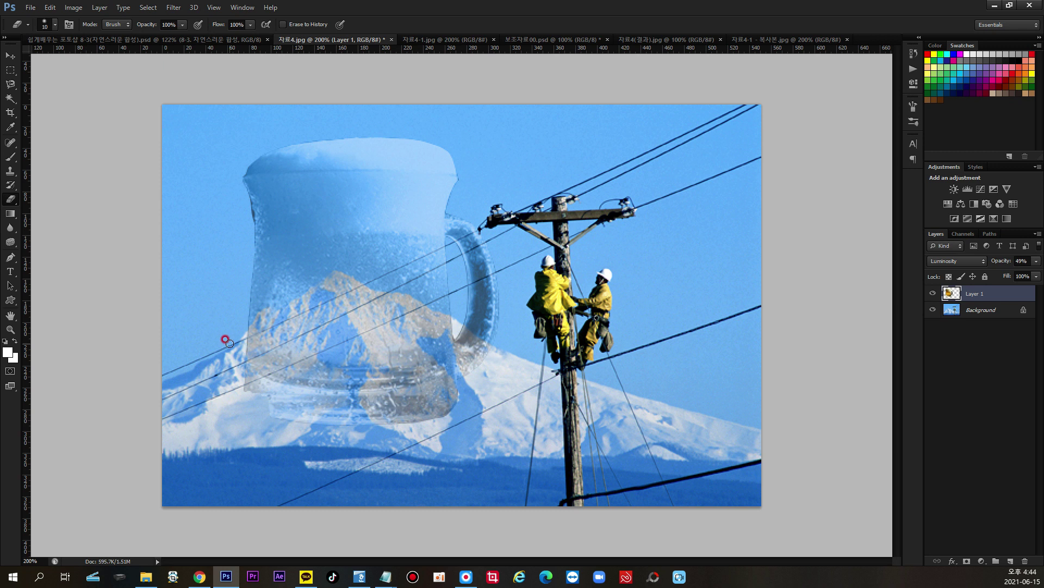
pyautogui.moveTo(223, 338)
pyautogui.mouseDown()
pyautogui.moveTo(165, 279)
pyautogui.moveTo(191, 305)
pyautogui.mouseUp()
pyautogui.press('[')
pyautogui.press(']')
pyautogui.press(']')
pyautogui.press(']')
pyautogui.press(']')
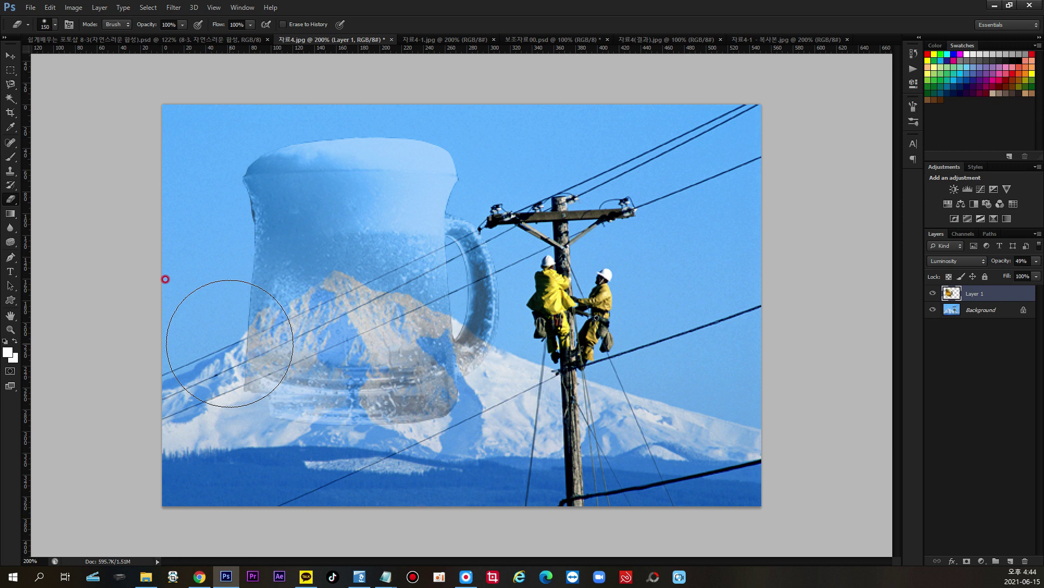
pyautogui.press('[')
pyautogui.press('[')
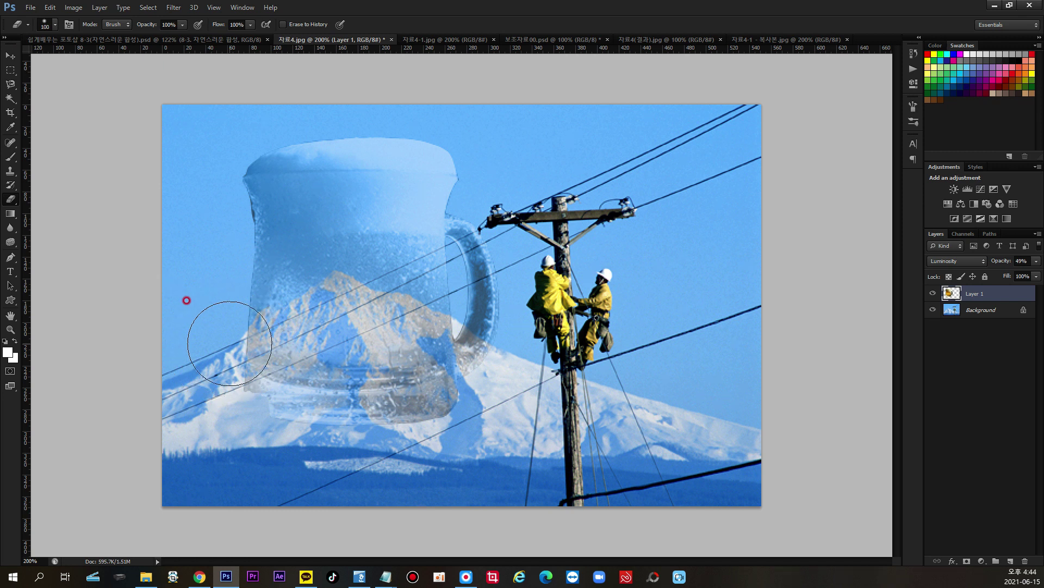
# Step: Set the Eraser's flow to 50% and erase the lower part of the mug where it overlaps the mountain
pyautogui.click(249, 26)
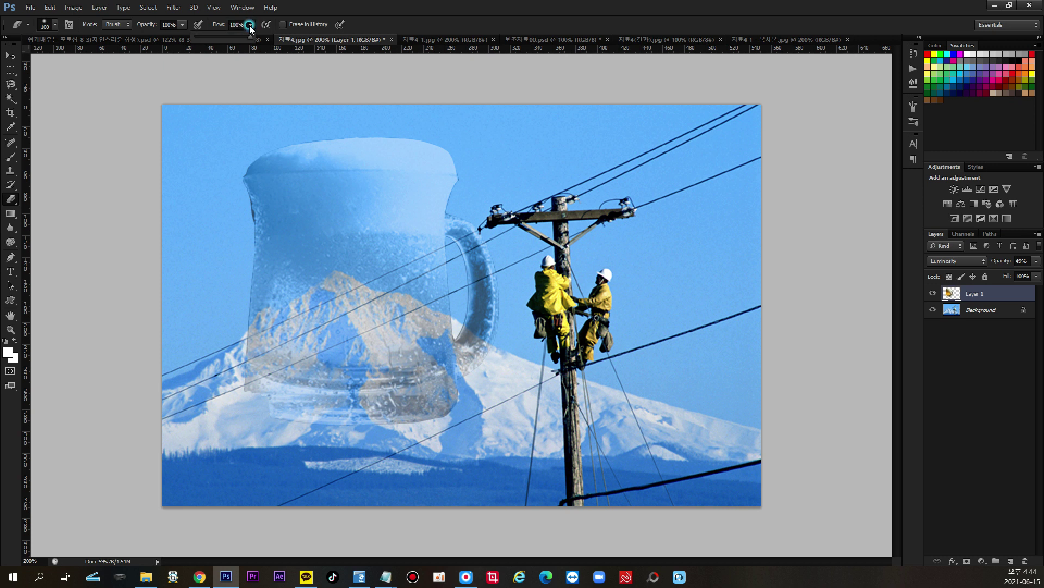
pyautogui.click(249, 25)
pyautogui.moveTo(248, 38); pyautogui.dragTo(229, 39)
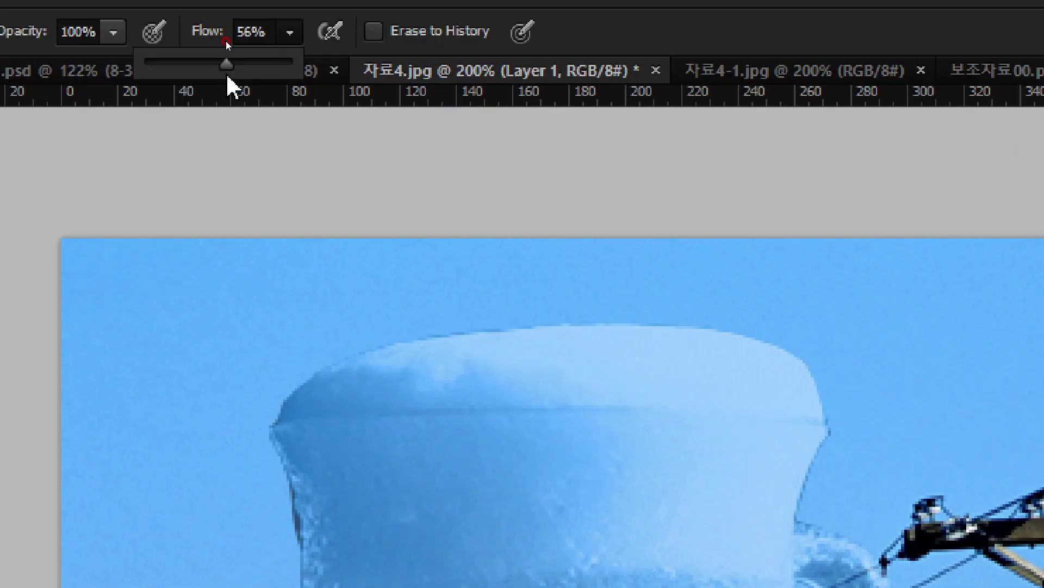
pyautogui.moveTo(226, 68)
pyautogui.mouseDown()
pyautogui.moveTo(212, 64)
pyautogui.moveTo(217, 85)
pyautogui.mouseUp()
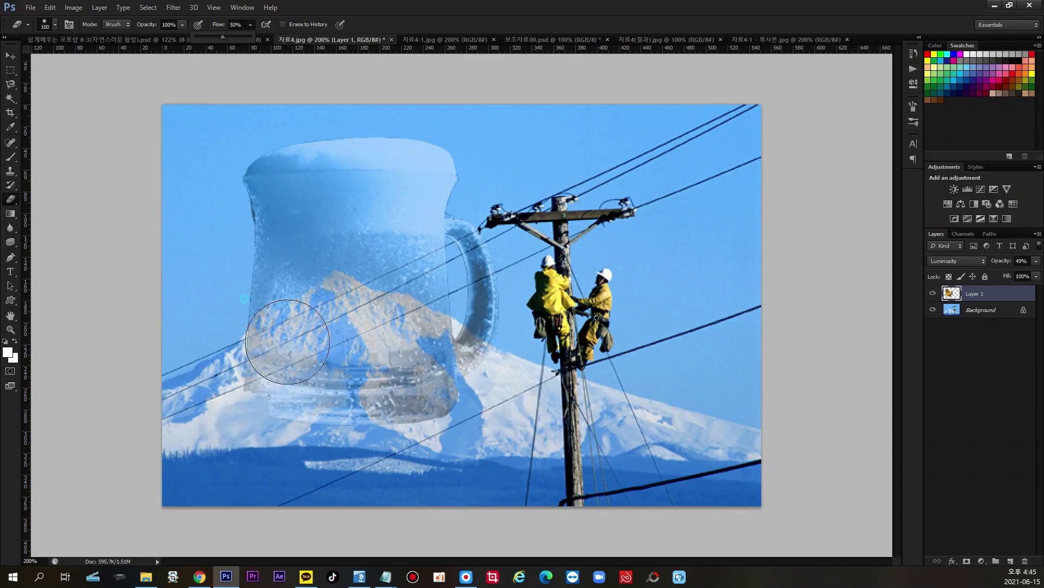
pyautogui.click(288, 343)
pyautogui.moveTo(420, 339)
pyautogui.mouseDown()
pyautogui.moveTo(440, 380)
pyautogui.moveTo(420, 389)
pyautogui.moveTo(306, 383)
pyautogui.moveTo(339, 344)
pyautogui.moveTo(257, 361)
pyautogui.moveTo(312, 346)
pyautogui.moveTo(327, 322)
pyautogui.moveTo(353, 322)
pyautogui.moveTo(453, 362)
pyautogui.moveTo(439, 347)
pyautogui.moveTo(469, 375)
pyautogui.moveTo(335, 314)
pyautogui.moveTo(259, 368)
pyautogui.moveTo(309, 330)
pyautogui.moveTo(435, 369)
pyautogui.moveTo(341, 315)
pyautogui.moveTo(274, 372)
pyautogui.moveTo(390, 342)
pyautogui.moveTo(475, 357)
pyautogui.moveTo(276, 346)
pyautogui.mouseUp()
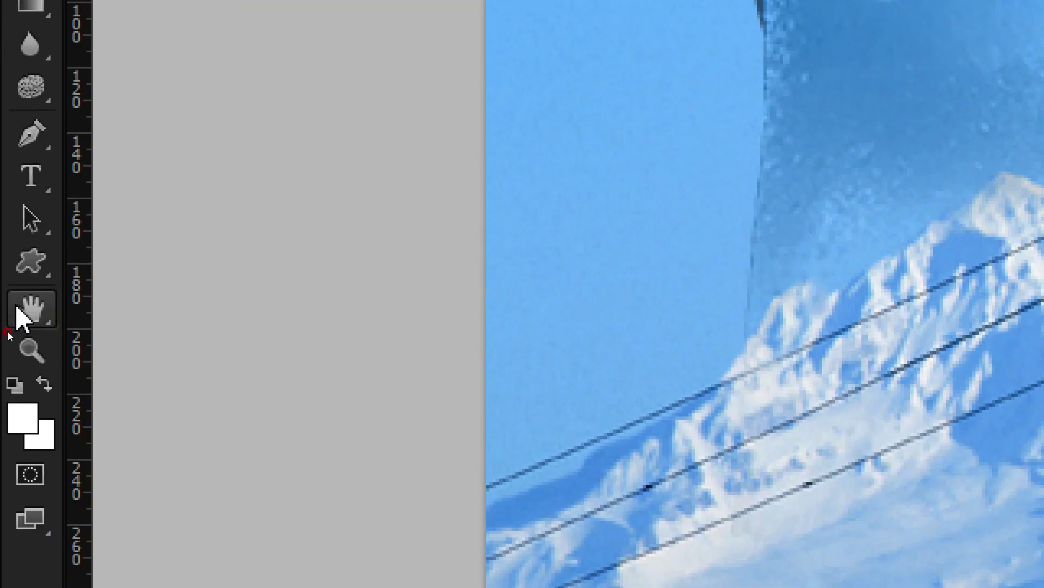
# Step: Examine the finished mug composite by alternating between the fit-to-screen view and 100% zoom
pyautogui.click(30, 351)
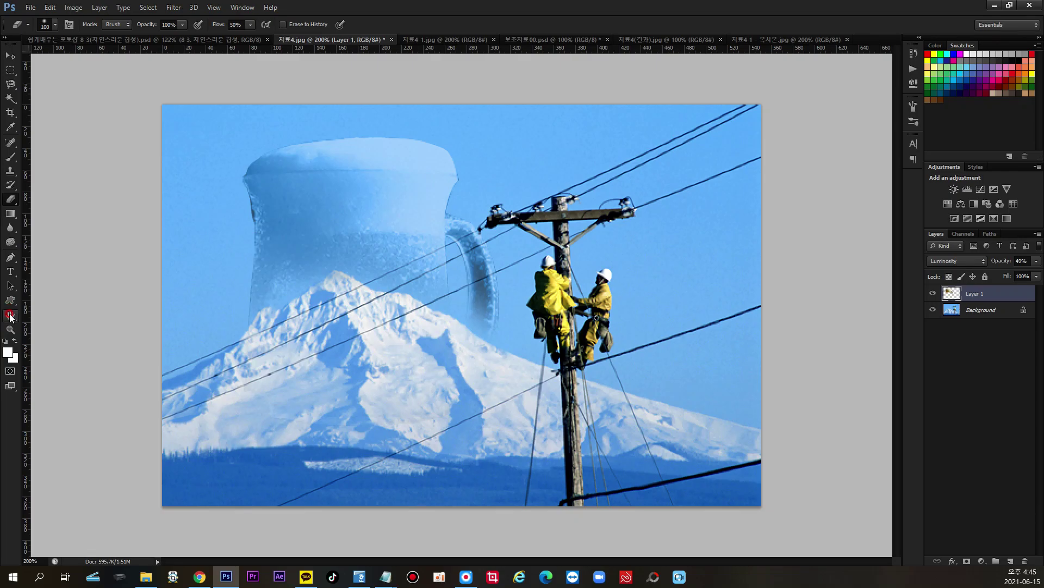
pyautogui.doubleClick(9, 315)
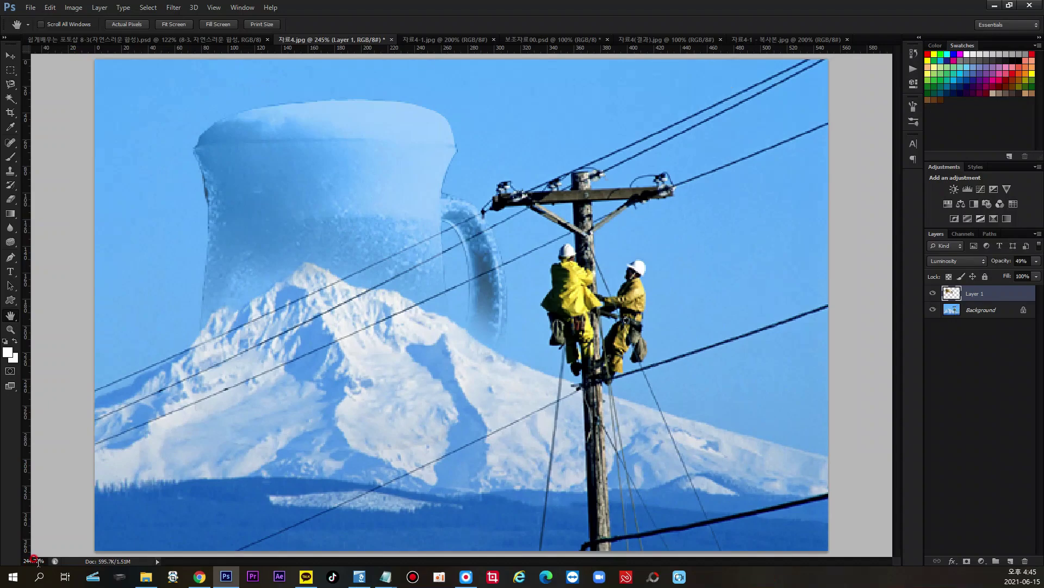
pyautogui.doubleClick(10, 329)
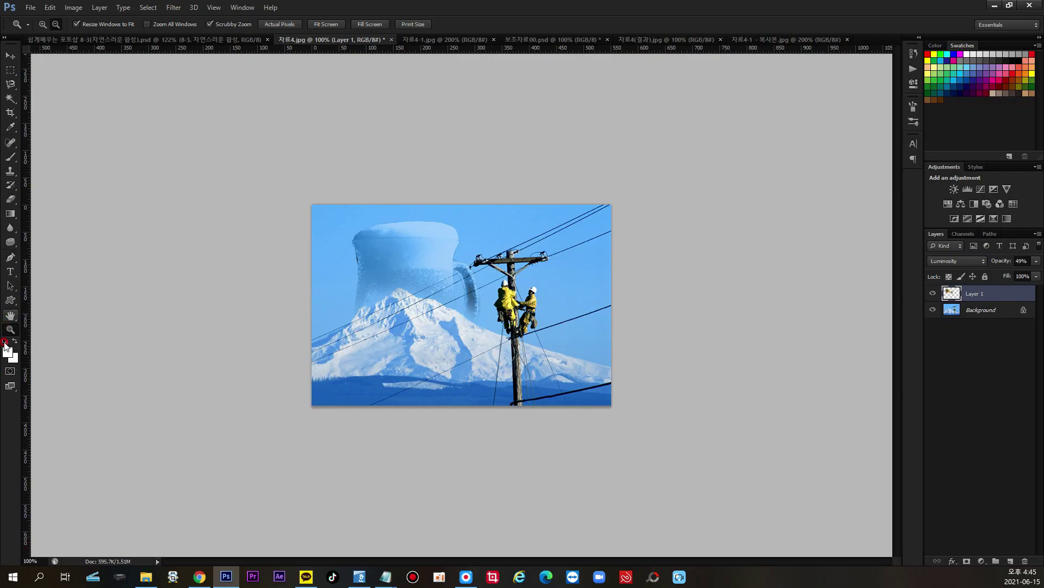
pyautogui.click(10, 317)
pyautogui.doubleClick(11, 317)
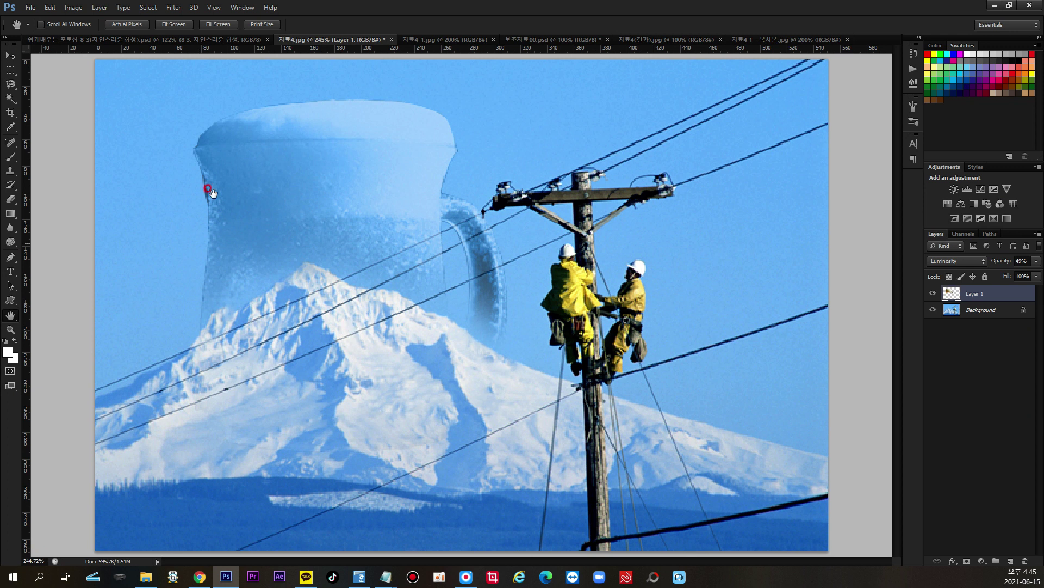
pyautogui.doubleClick(11, 332)
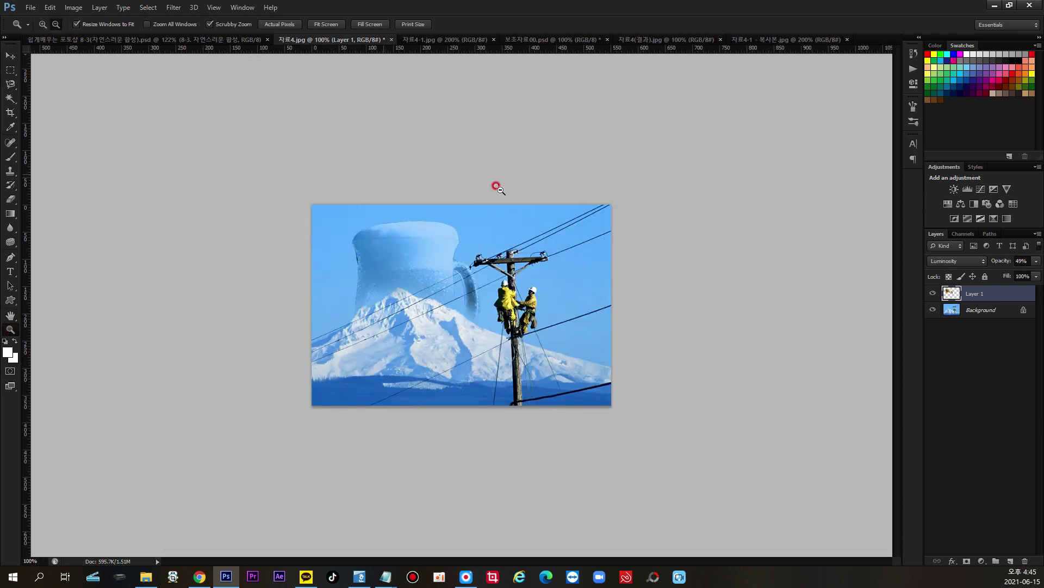